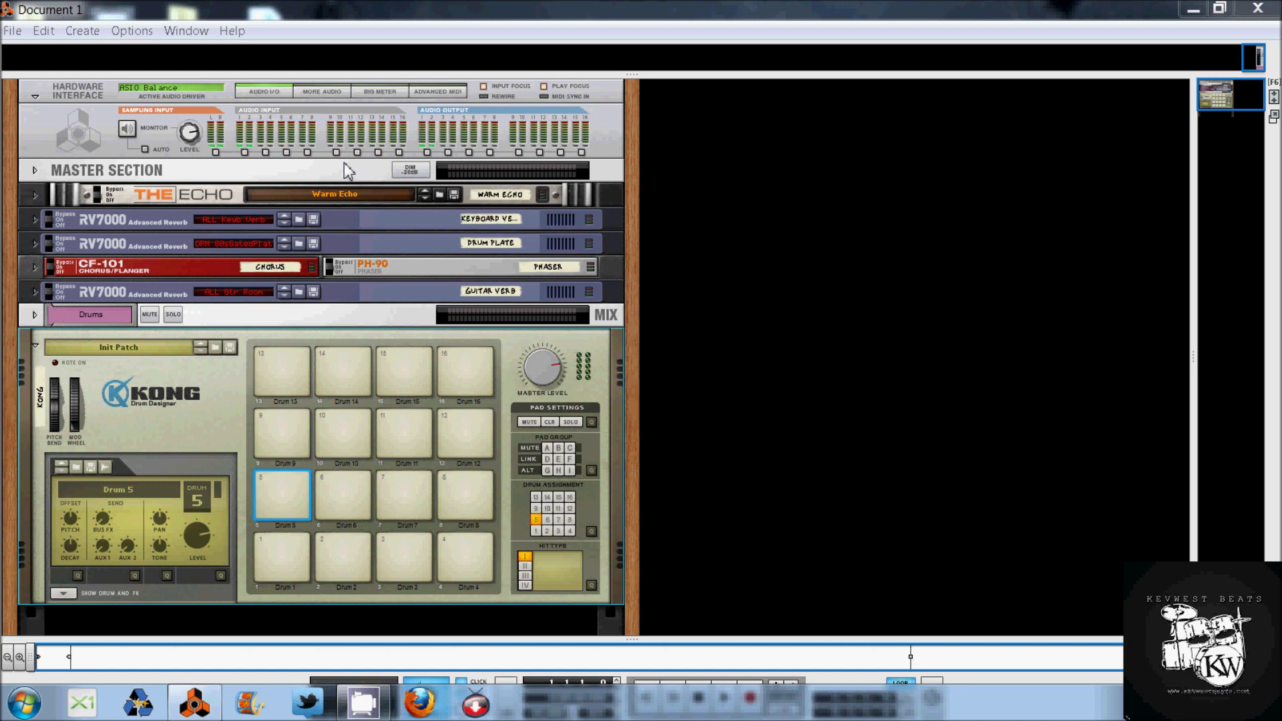
Cycle through the mixer, rack and sequencer views, ending on the mixer with its Drums channel and FX returns.
{"action": "left_click", "coordinate": [343, 162]}
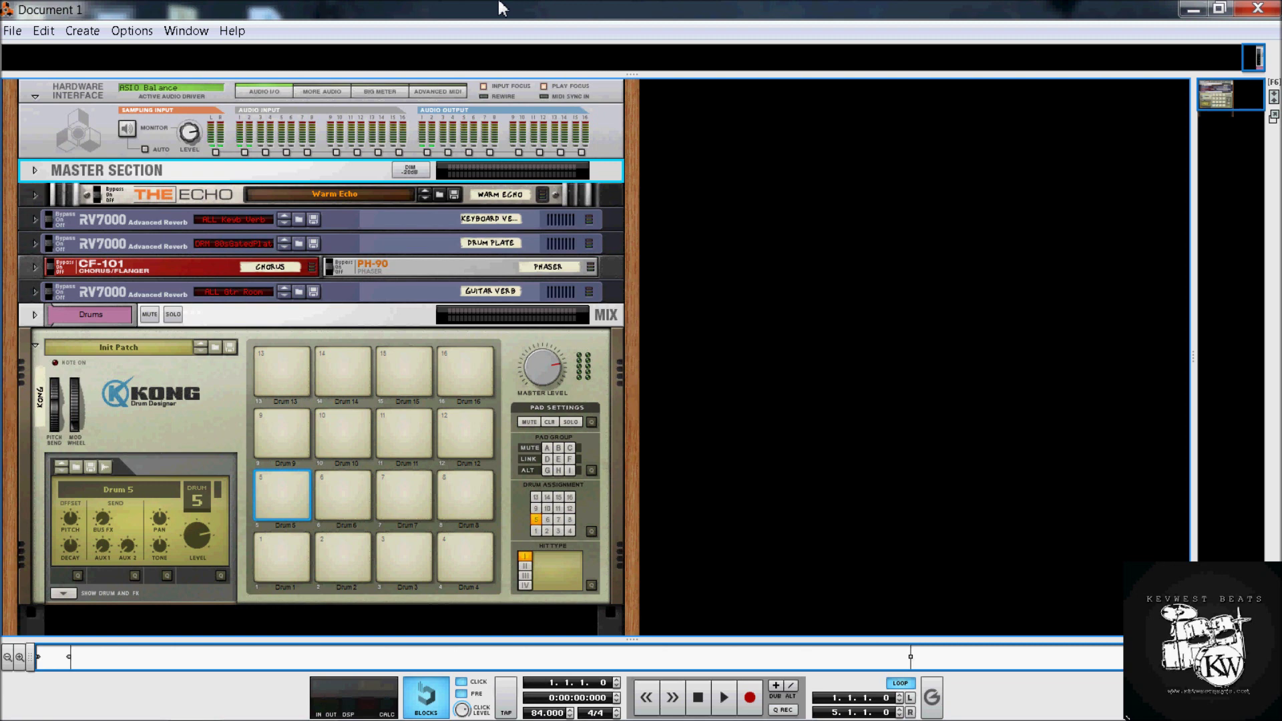
{"action": "key", "text": "F5"}
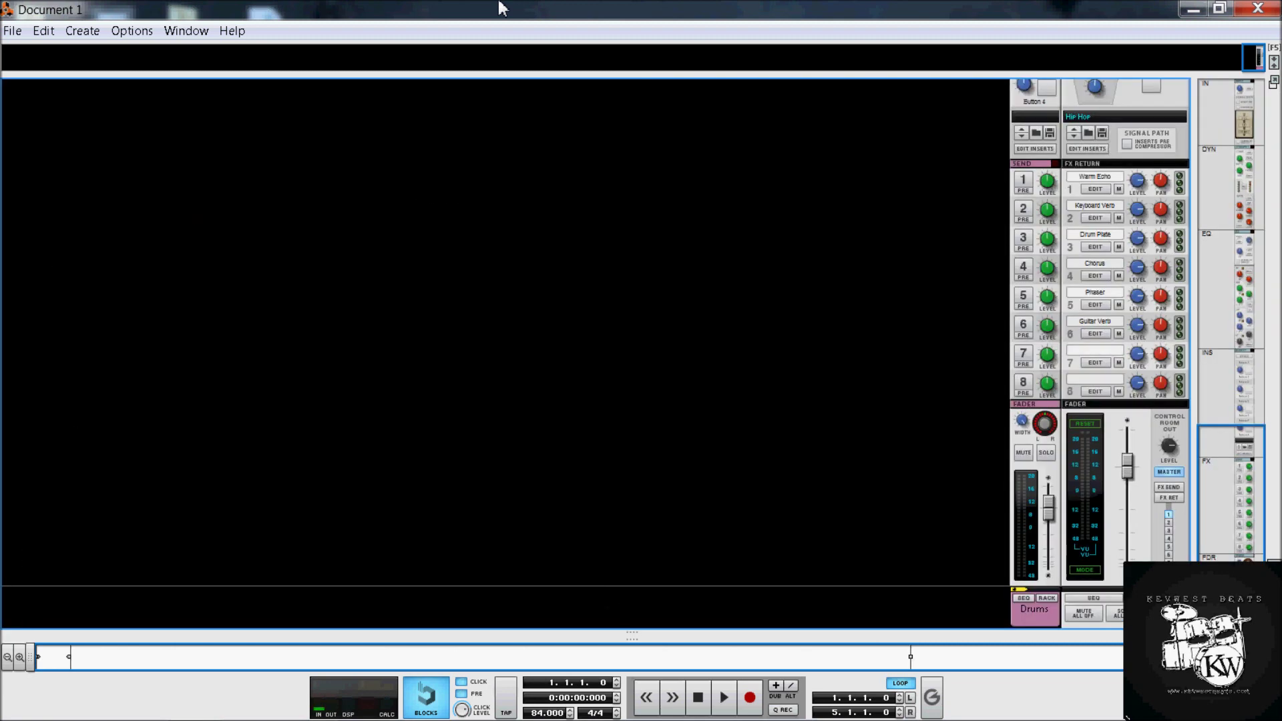
{"action": "key", "text": "F6"}
{"action": "key", "text": "F7"}
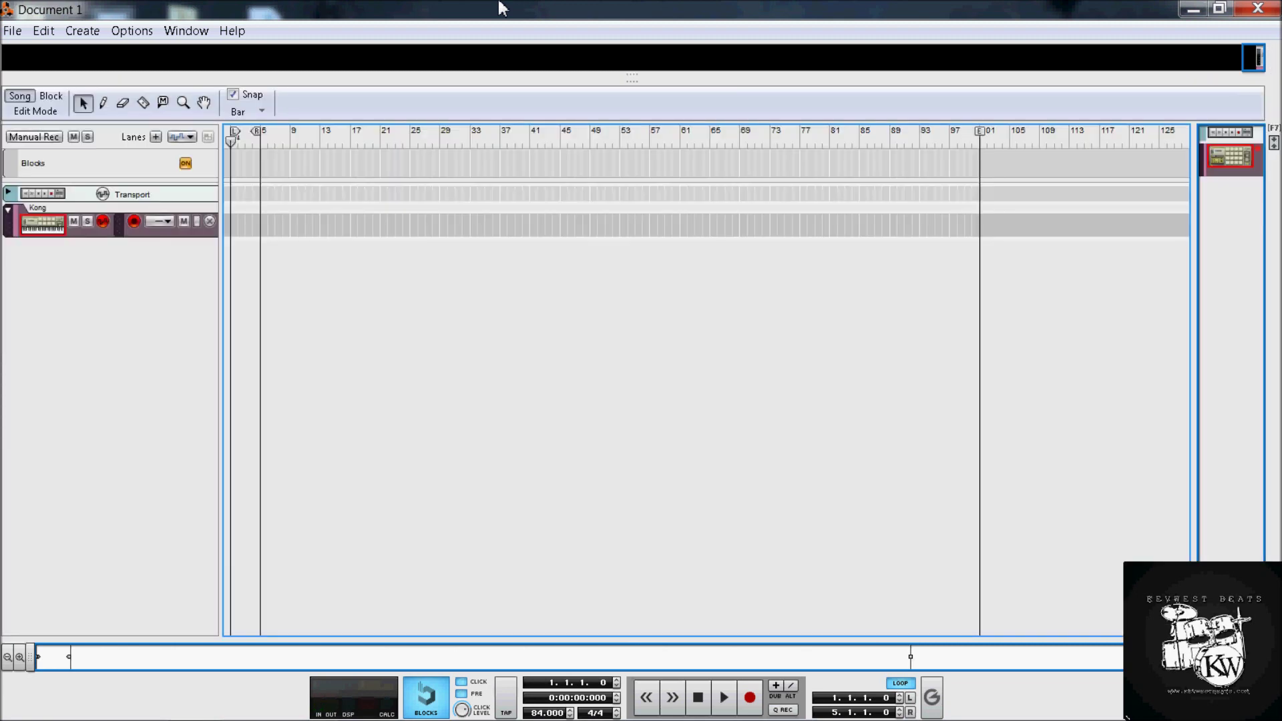
{"action": "key", "text": "F5"}
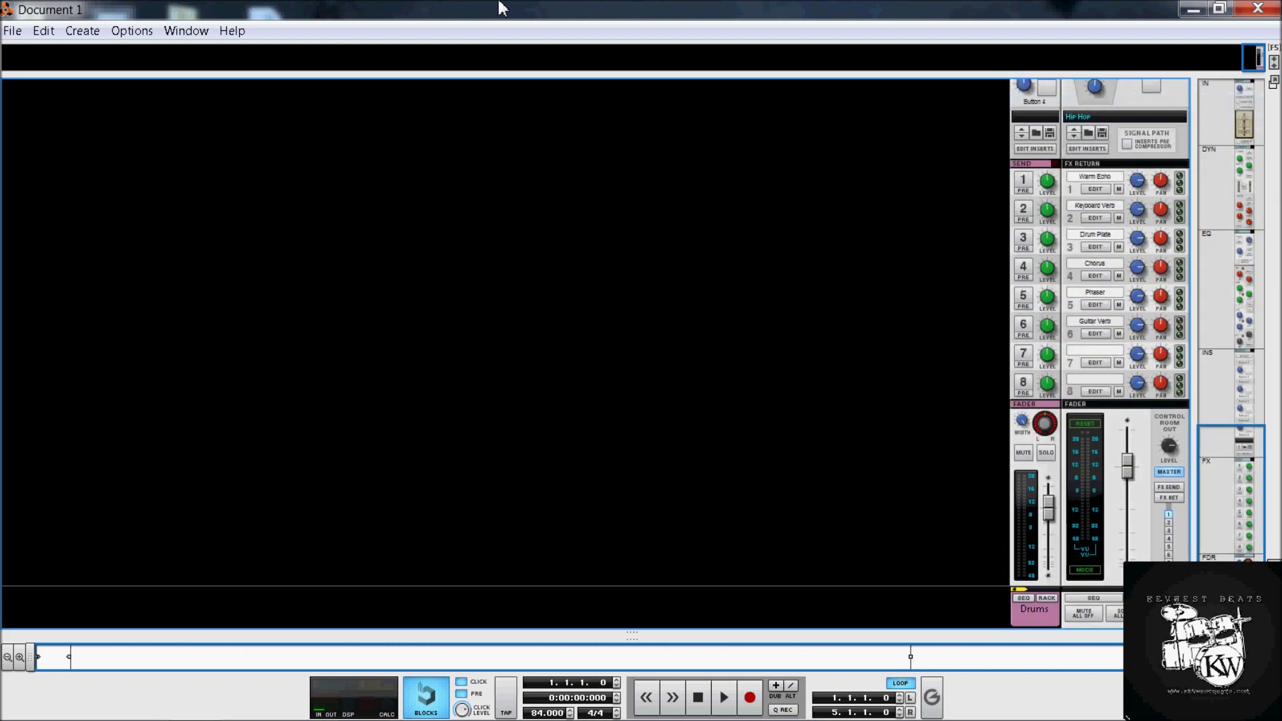
{"action": "key", "text": "F6"}
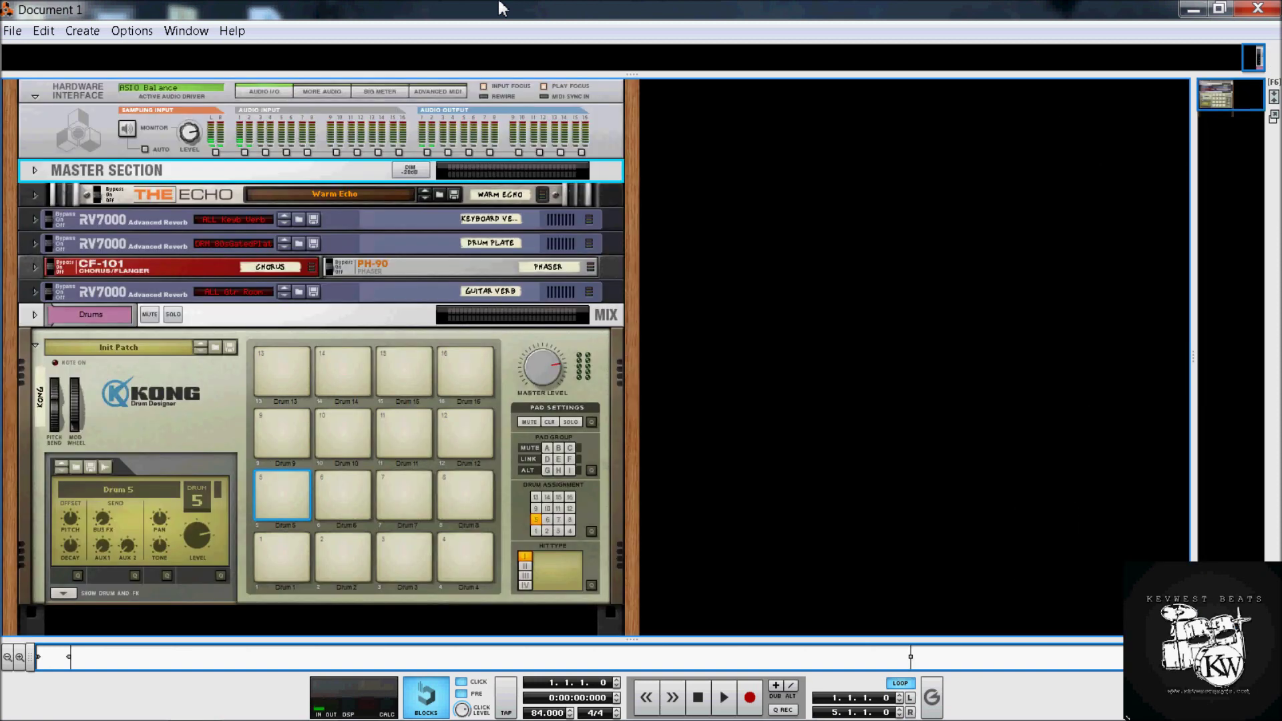
{"action": "key", "text": "F7"}
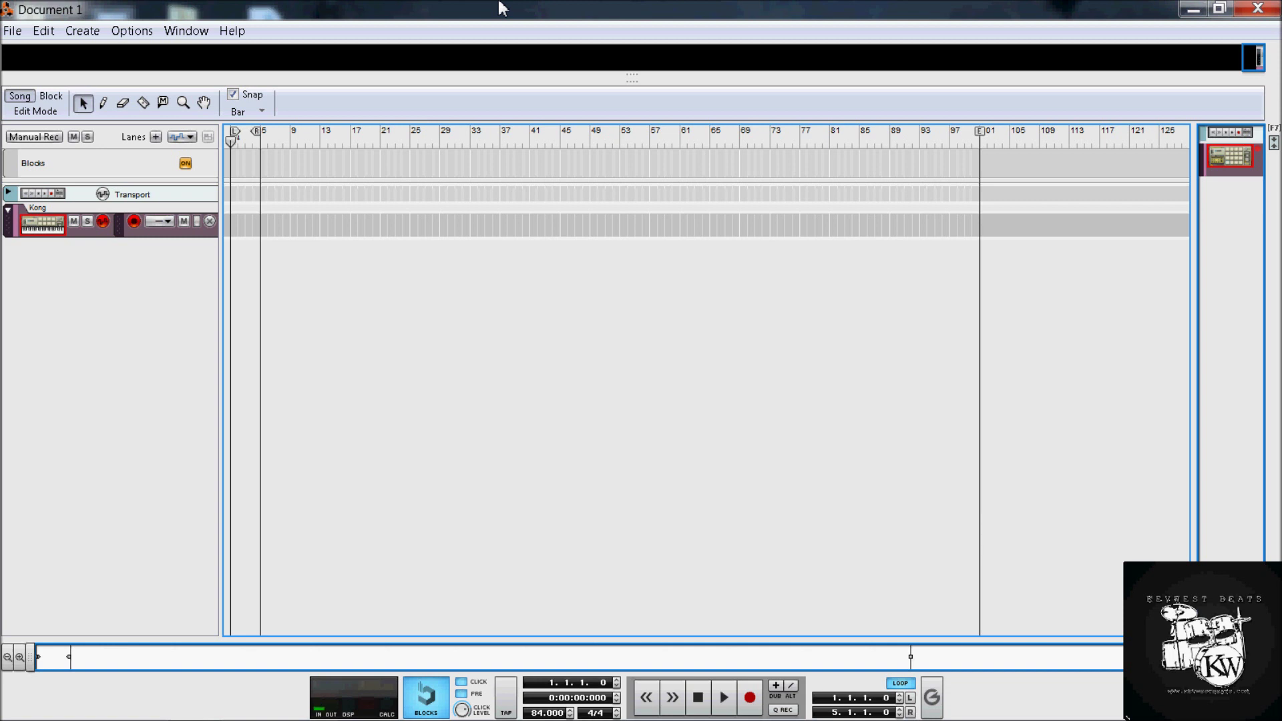
{"action": "key", "text": "F5"}
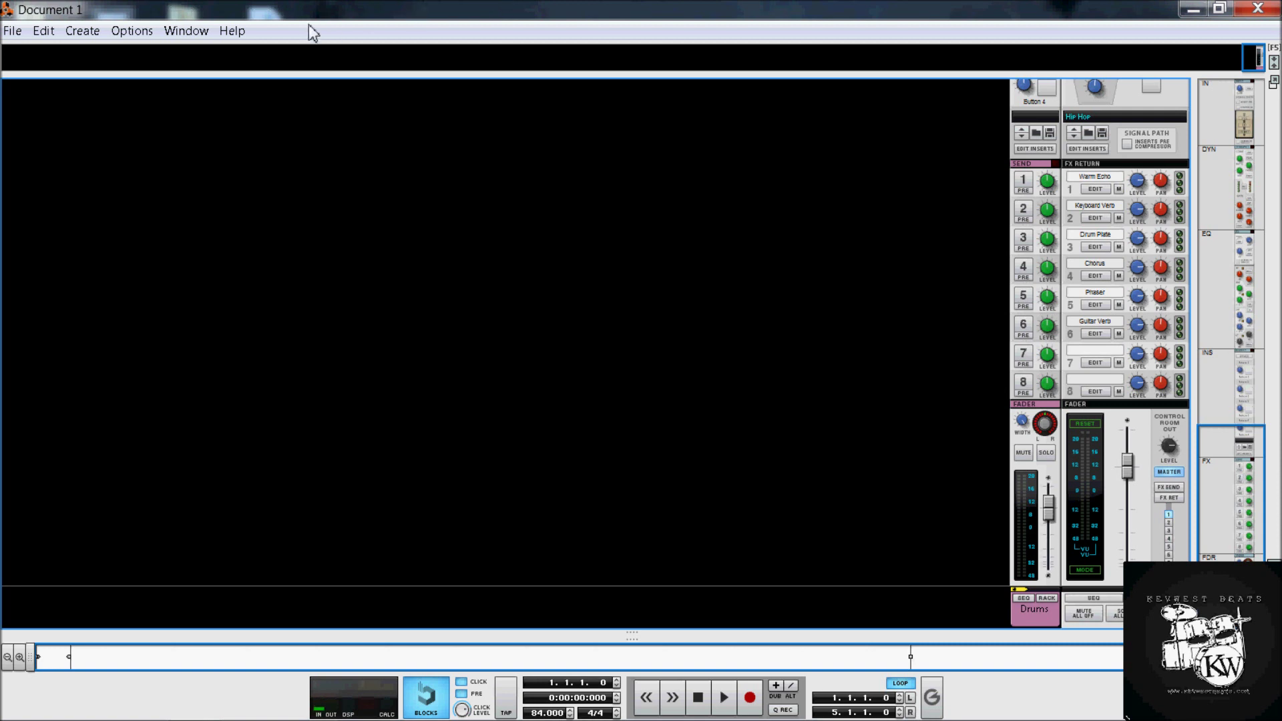
Add an ID8 Instrument Device to the song from the Create > Instruments menu.
{"action": "left_click", "coordinate": [75, 37]}
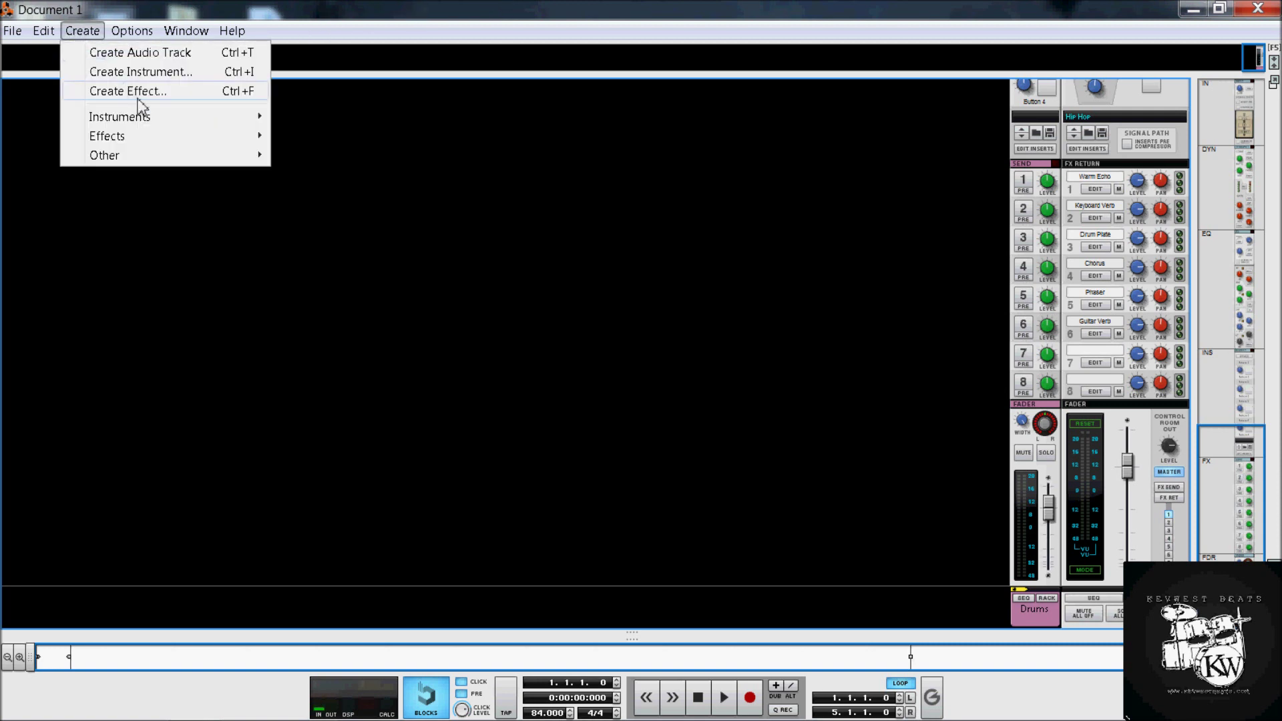
{"action": "mouse_move", "coordinate": [170, 136]}
{"action": "mouse_move", "coordinate": [201, 117]}
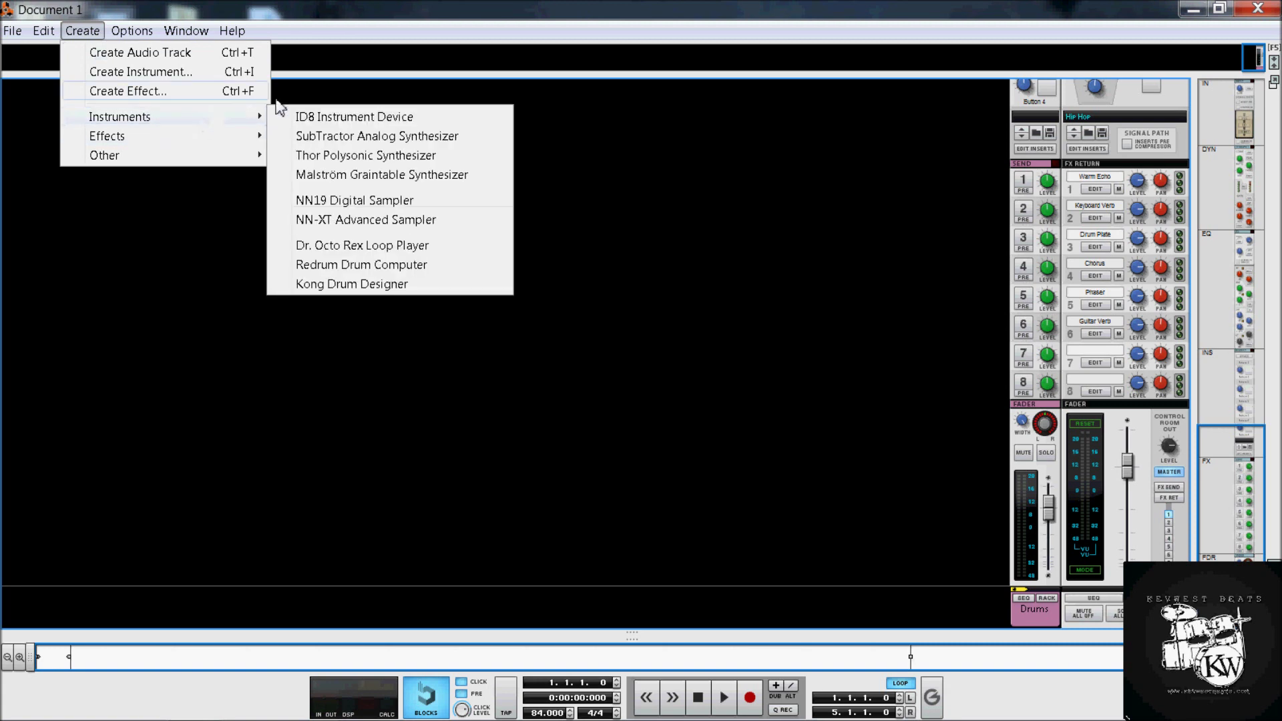
{"action": "left_click", "coordinate": [346, 119]}
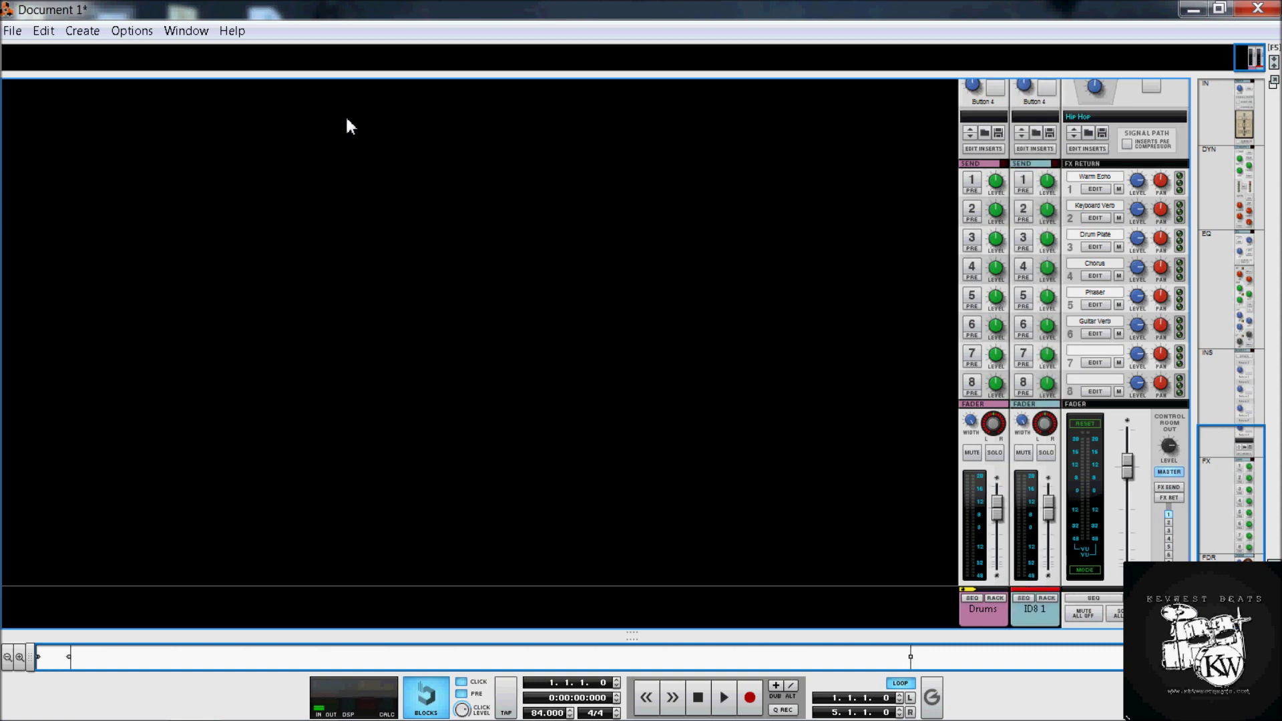
Check the new ID8 Piano in the rack and mixer, ending on the rack view.
{"action": "key", "text": "F6"}
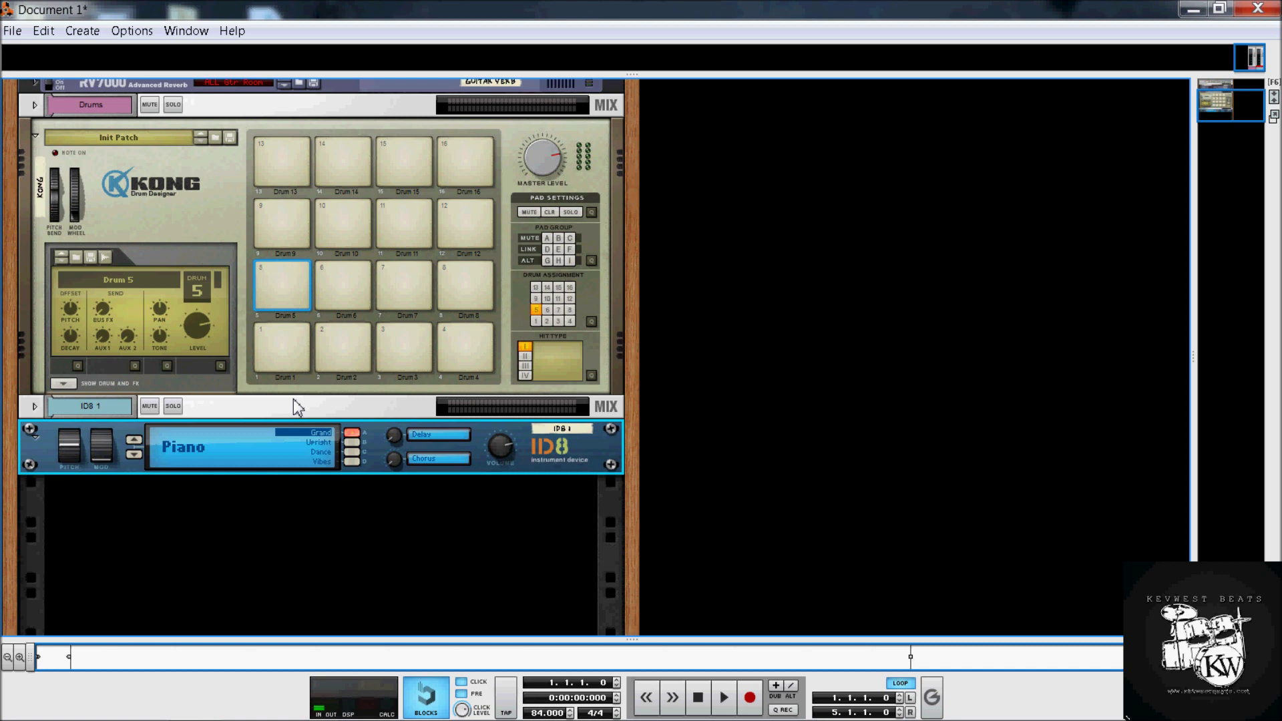
{"action": "key", "text": "F5"}
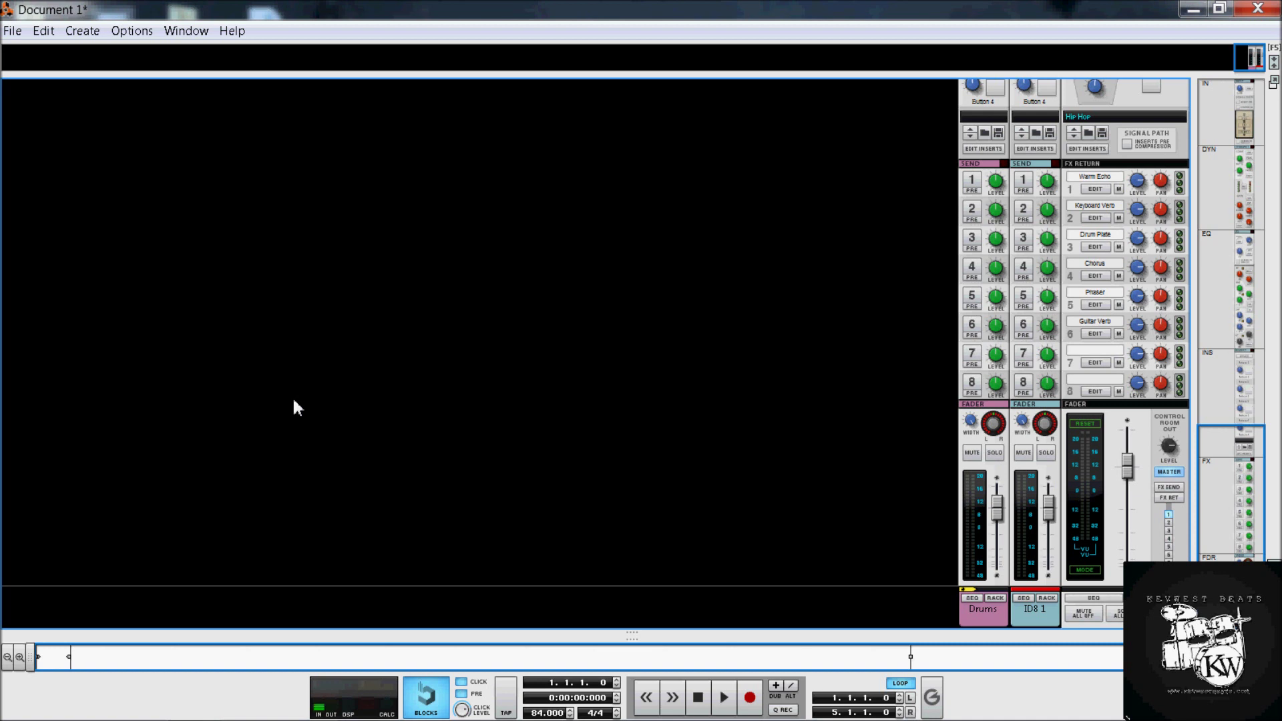
{"action": "key", "text": "F6"}
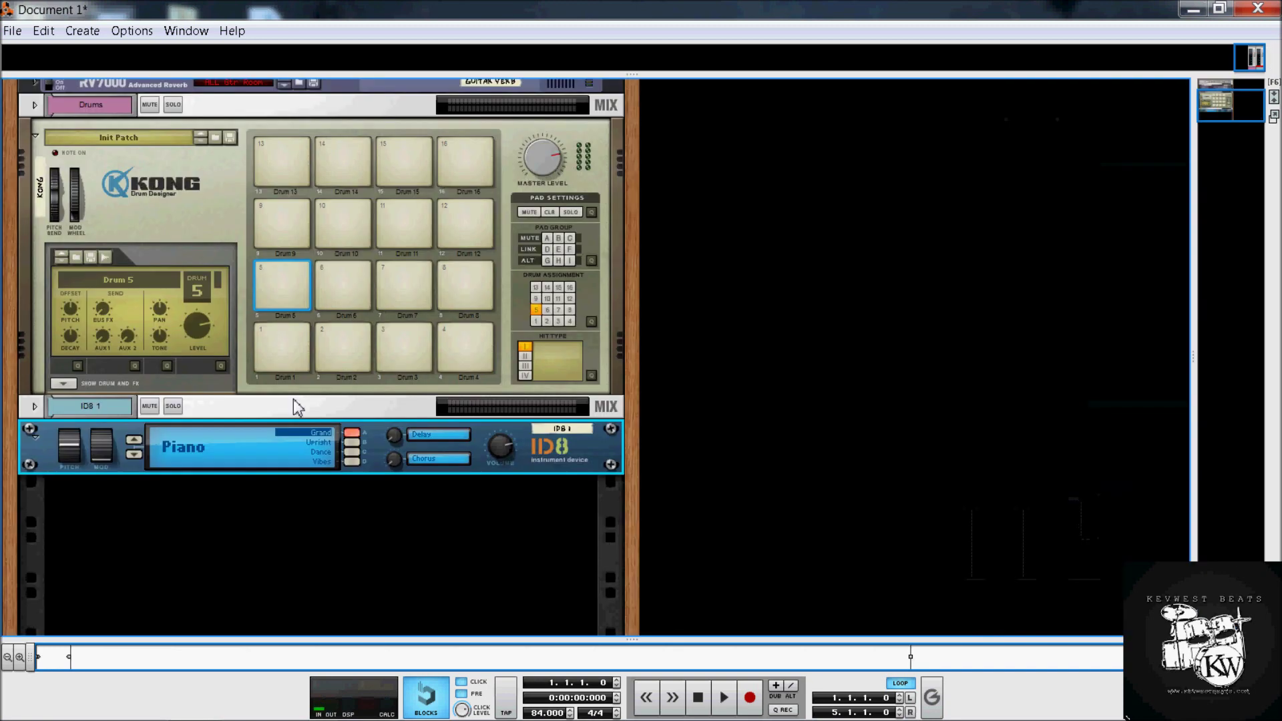
{"action": "key", "text": "F7"}
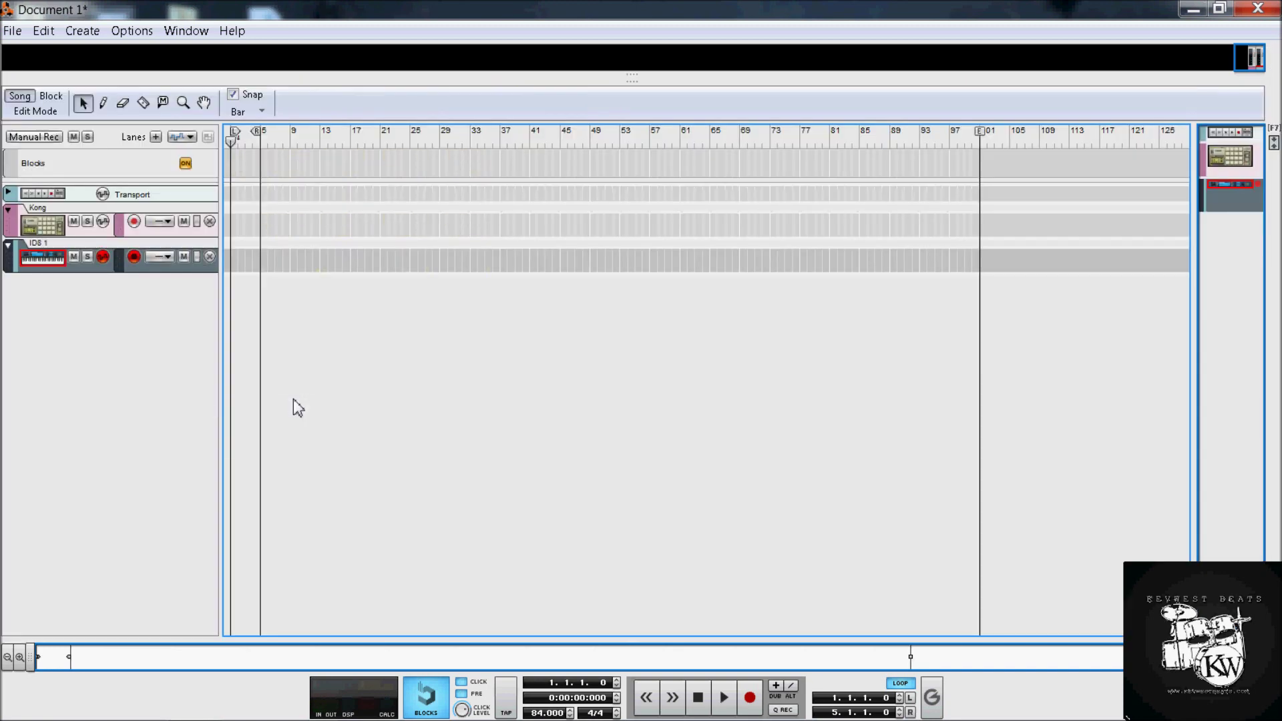
{"action": "key", "text": "F6"}
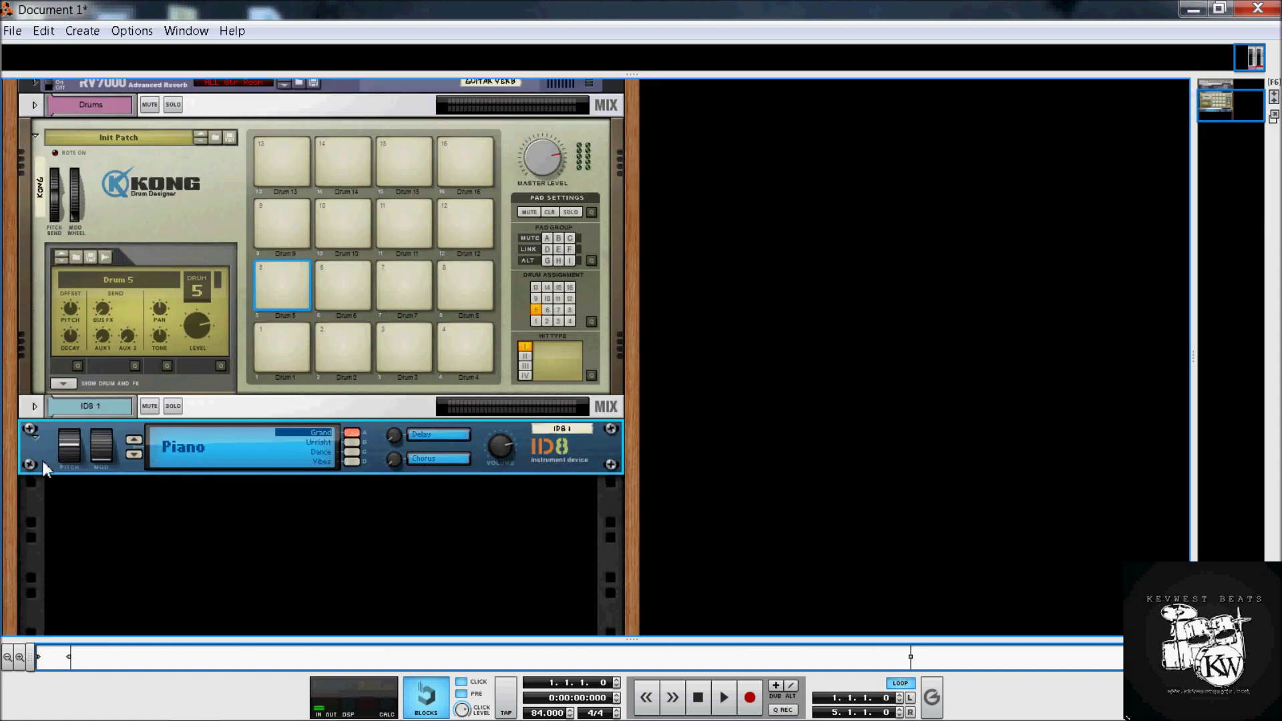
Fold the ID8 device and add a Combinator to the rack.
{"action": "left_click", "coordinate": [37, 431]}
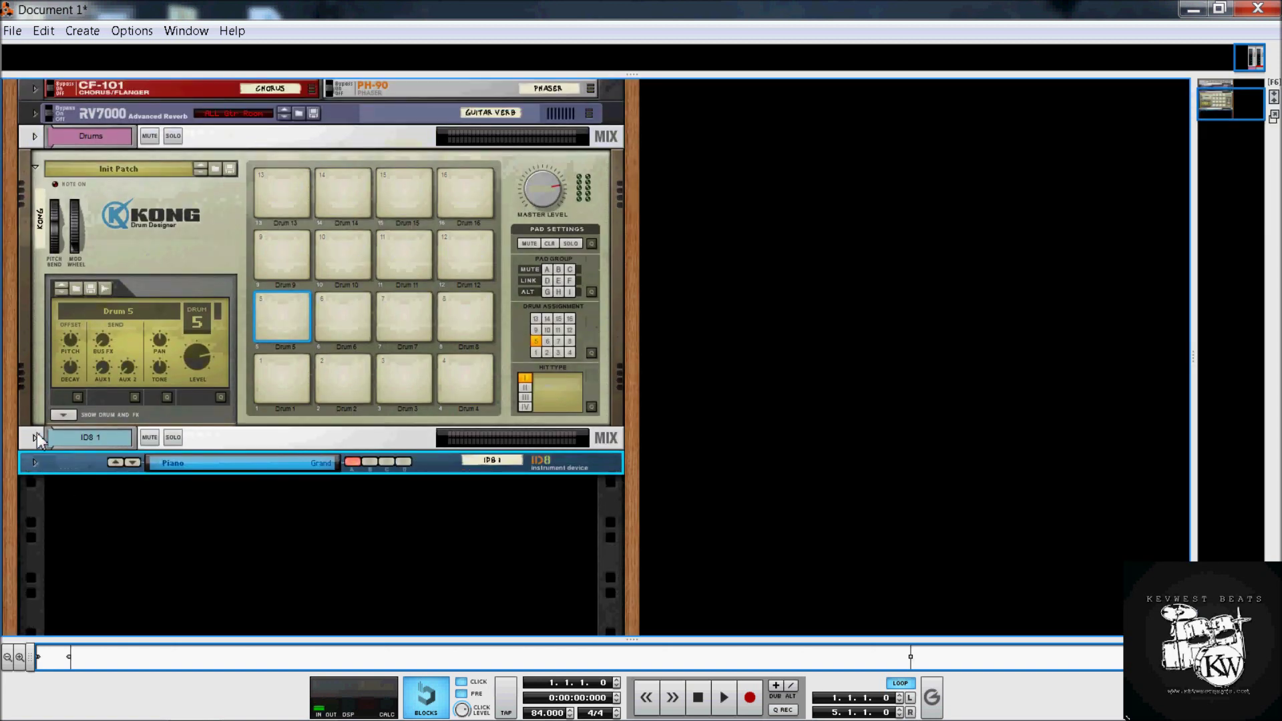
{"action": "right_click", "coordinate": [87, 522]}
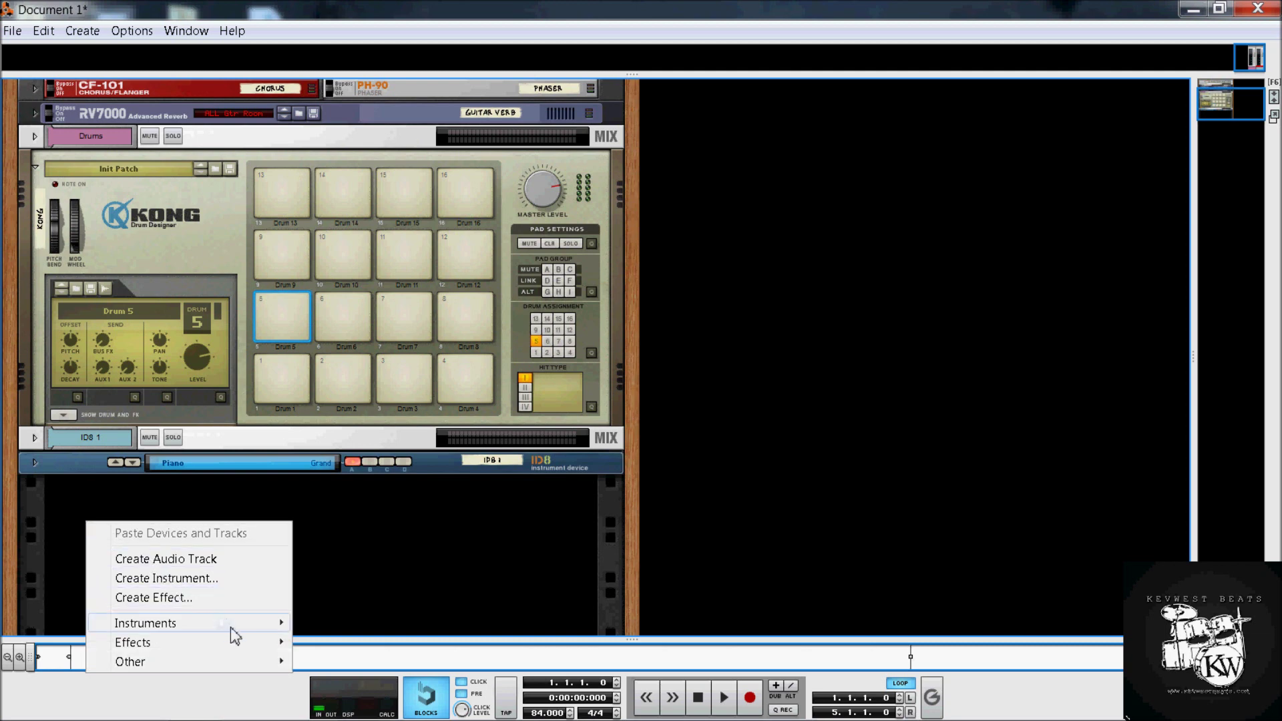
{"action": "mouse_move", "coordinate": [242, 662]}
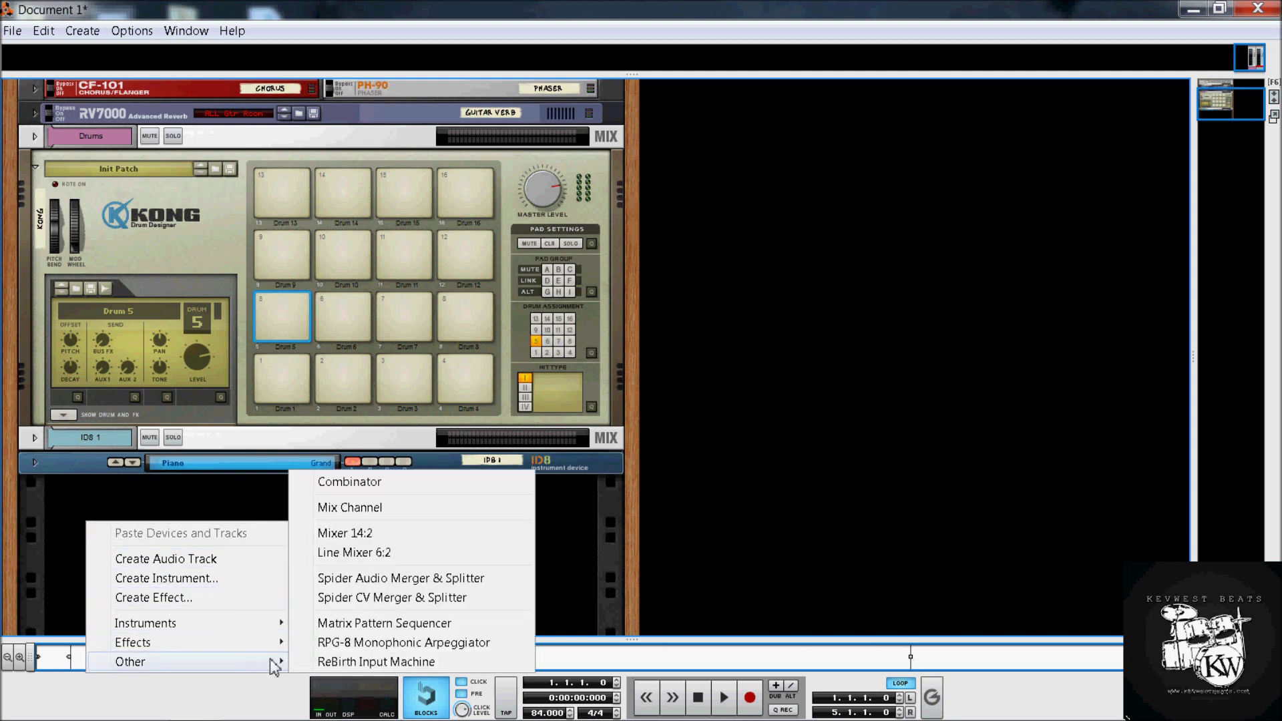
{"action": "left_click", "coordinate": [379, 481]}
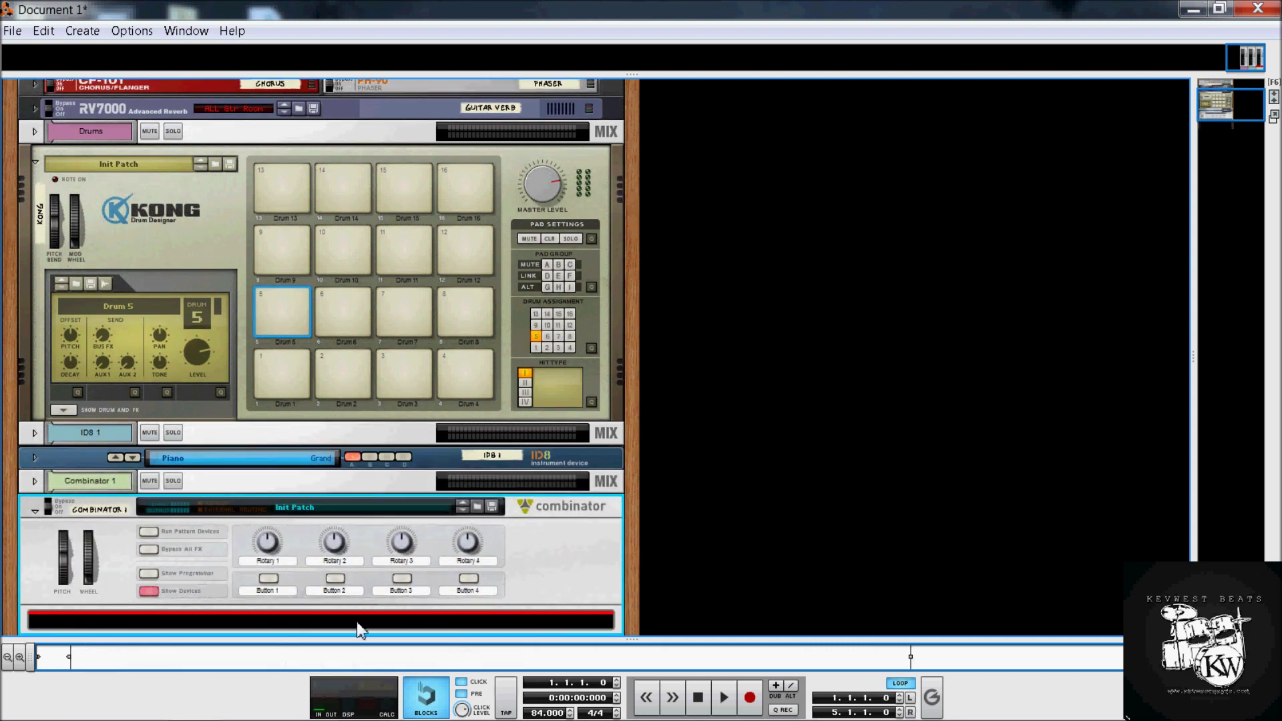
Load a Redrum Drum Computer into the Combinator and view its Combinator 1 sequencer track.
{"action": "right_click", "coordinate": [359, 627]}
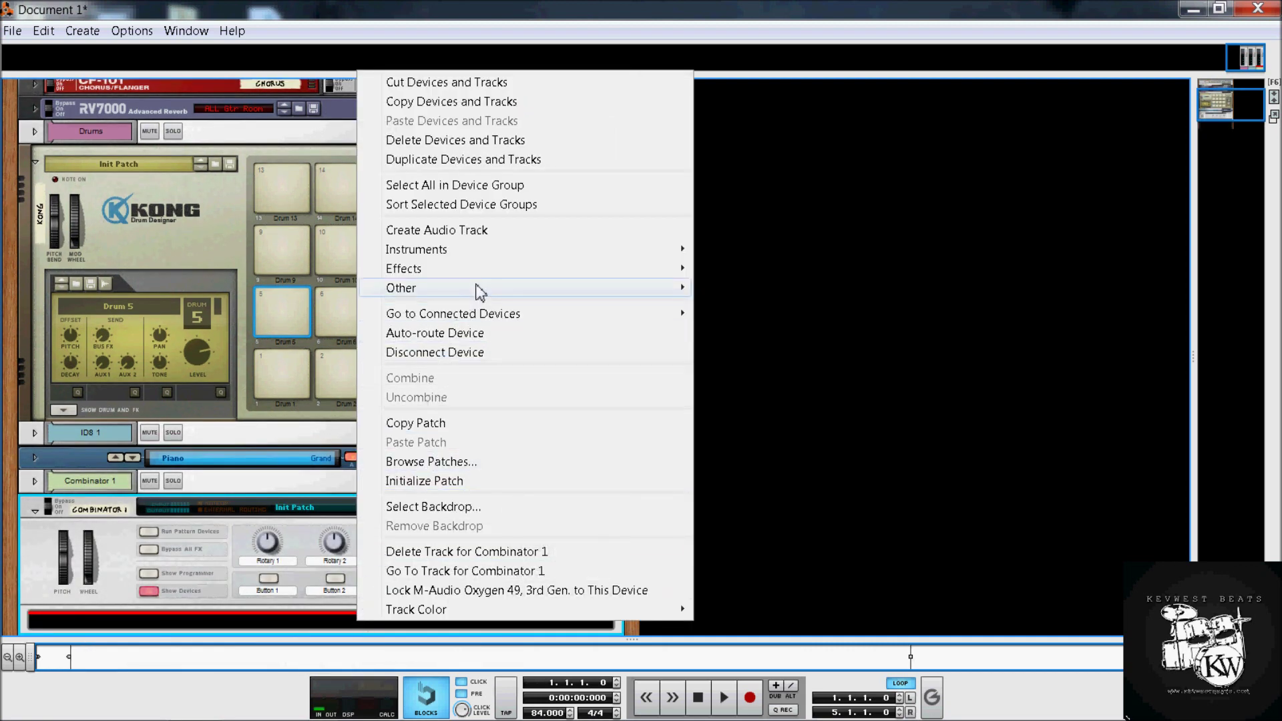
{"action": "mouse_move", "coordinate": [572, 252]}
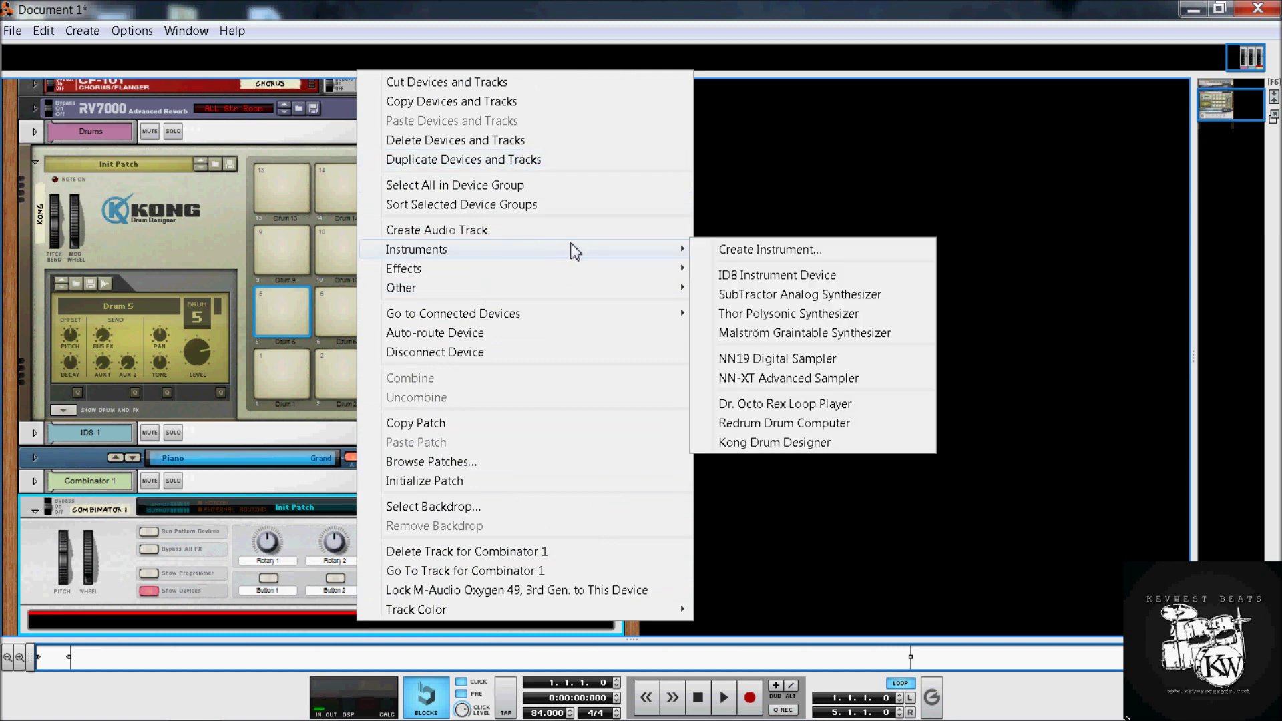
{"action": "left_click", "coordinate": [750, 427]}
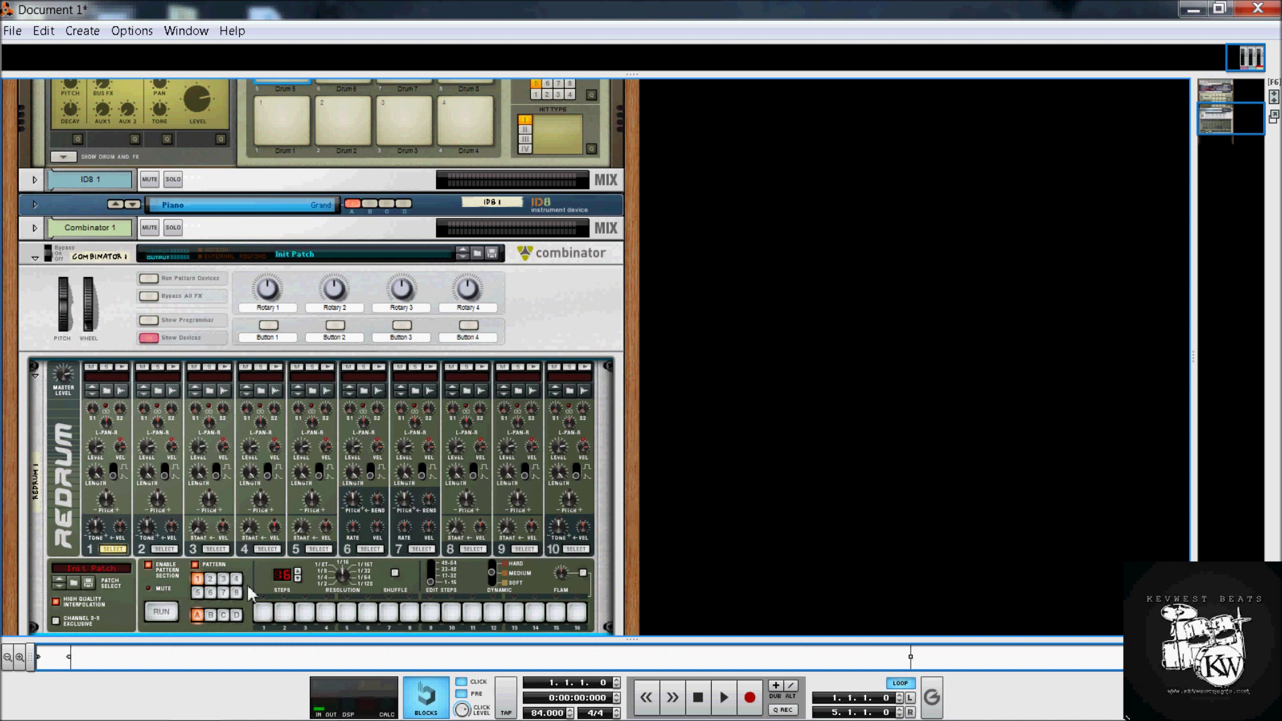
{"action": "key", "text": "F7"}
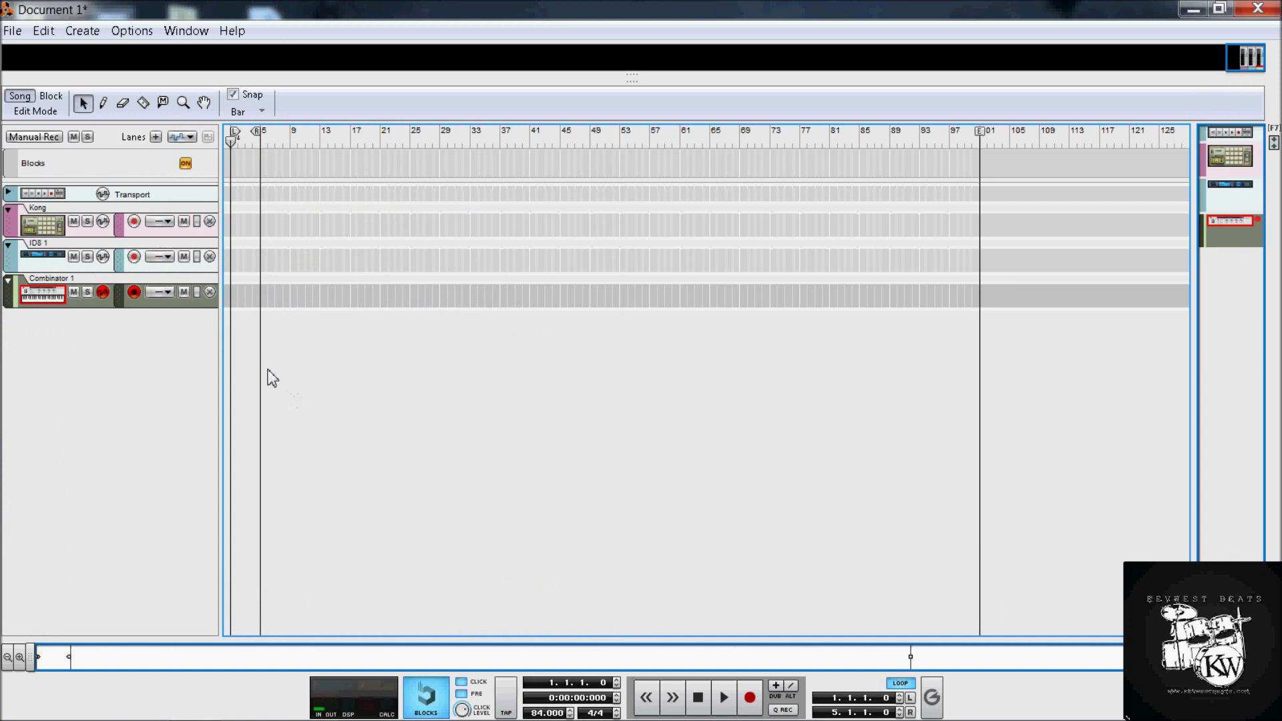
Enter Block 1 editing with the Pencil tool and open the Kong track's drum lanes.
{"action": "right_click", "coordinate": [169, 307]}
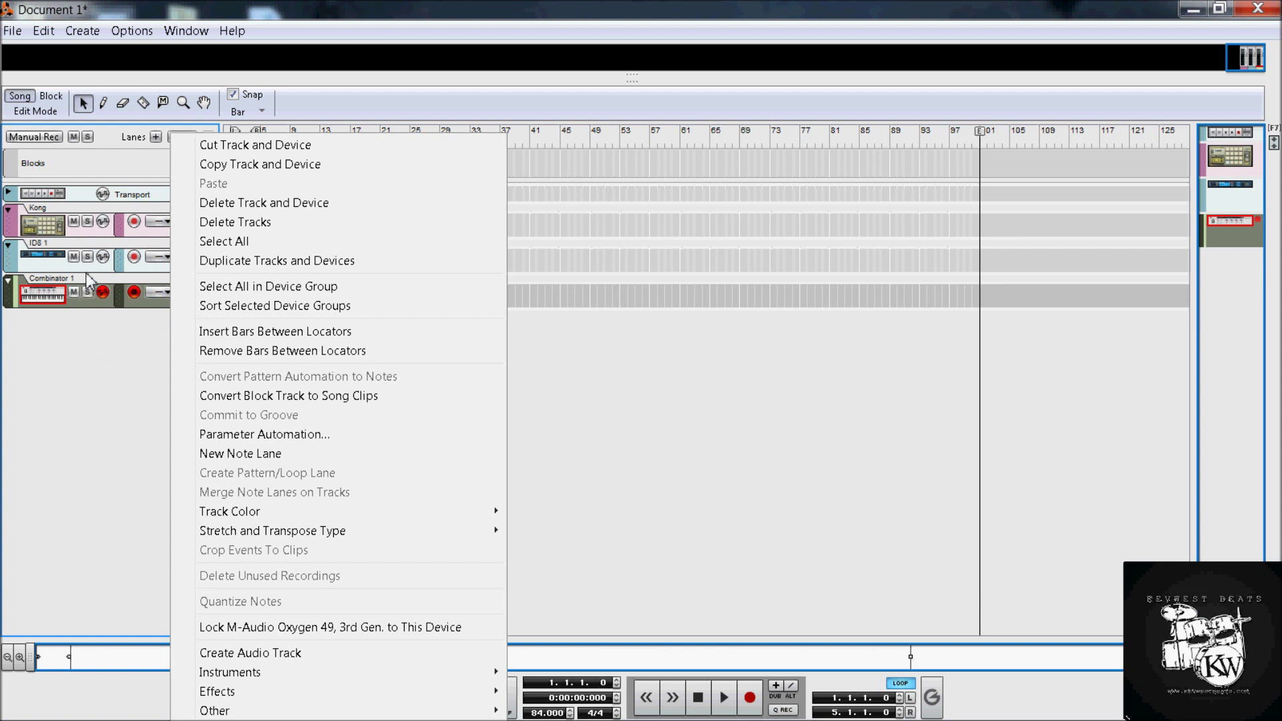
{"action": "left_click", "coordinate": [51, 97]}
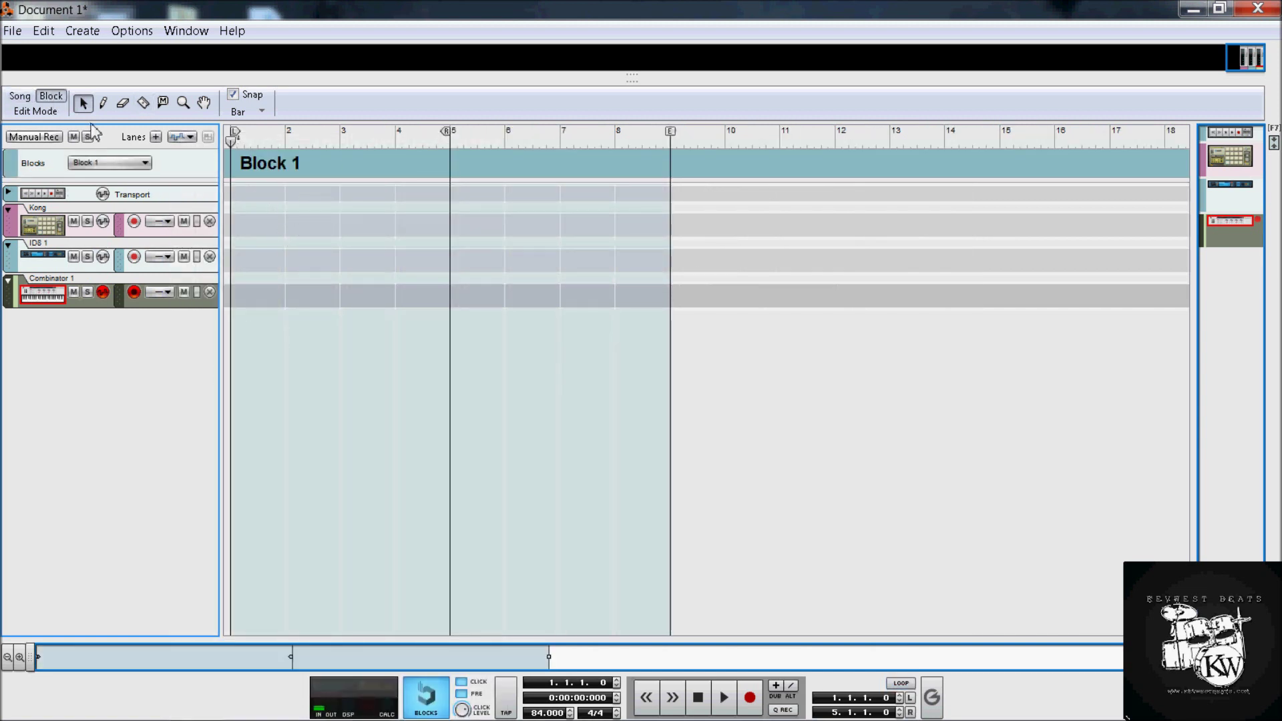
{"action": "left_click", "coordinate": [103, 102]}
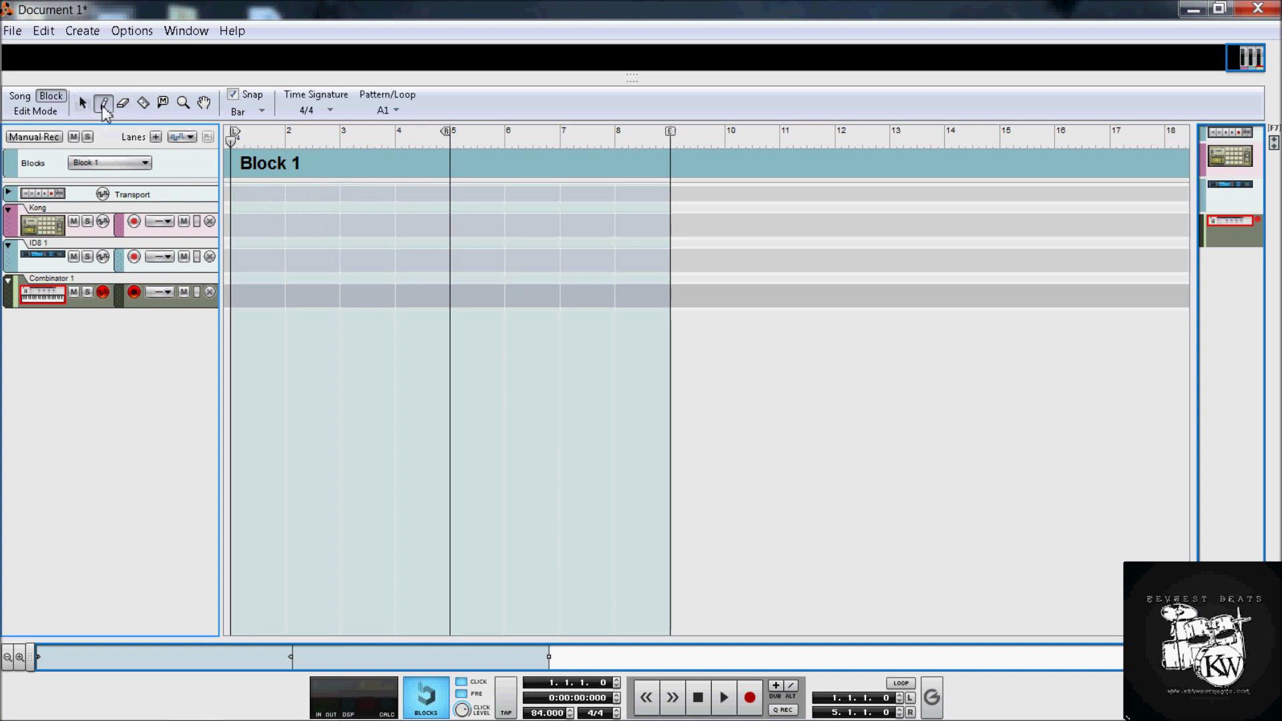
{"action": "left_click", "coordinate": [206, 207]}
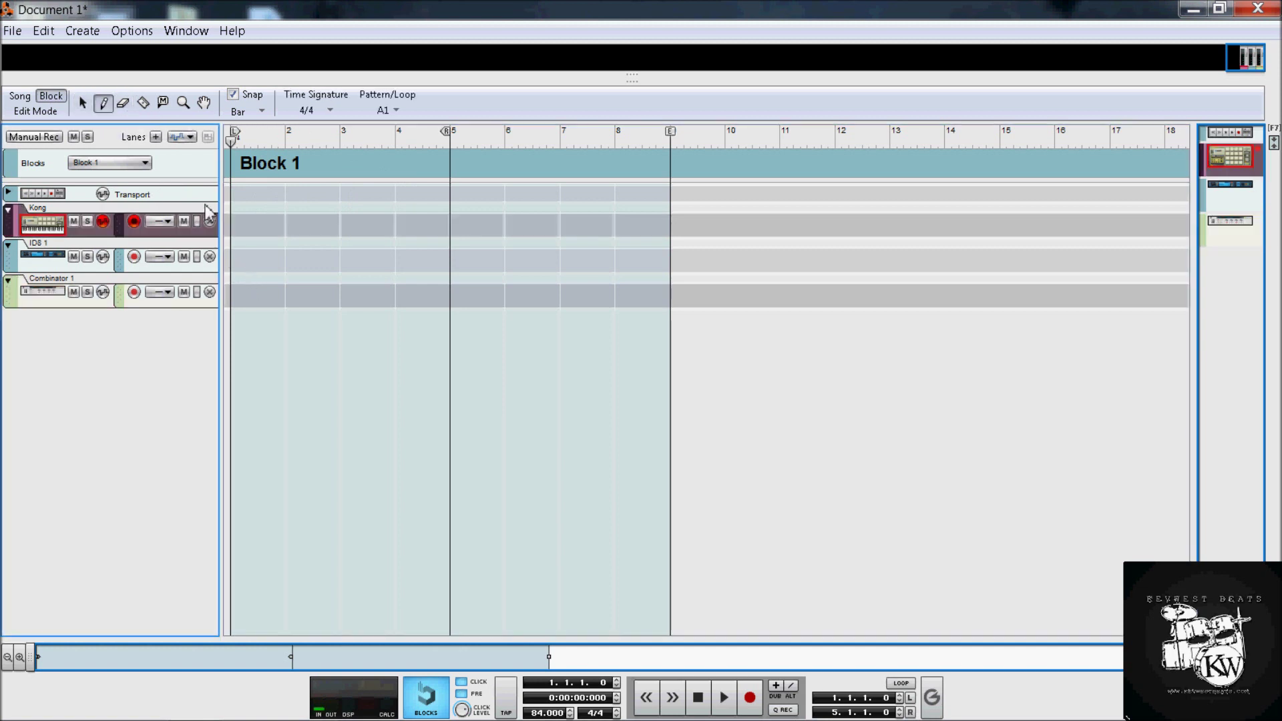
{"action": "left_click", "coordinate": [20, 96]}
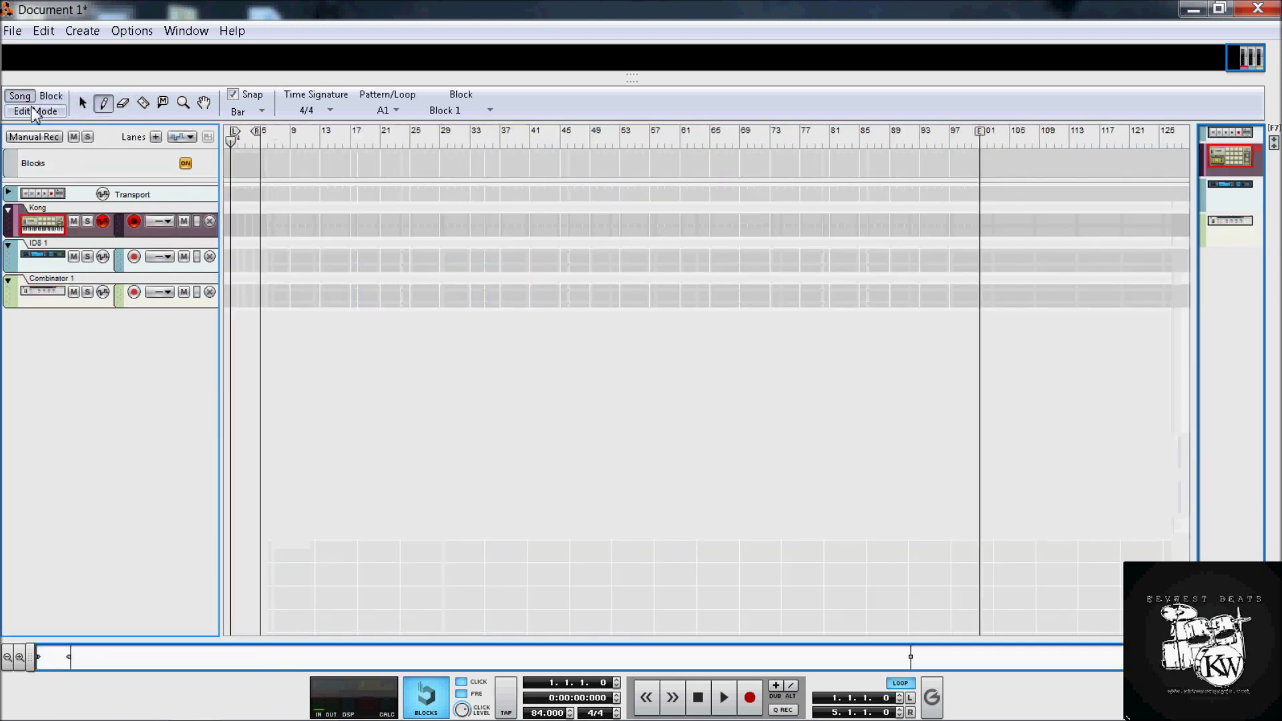
{"action": "left_click", "coordinate": [52, 98]}
{"action": "left_click", "coordinate": [36, 111]}
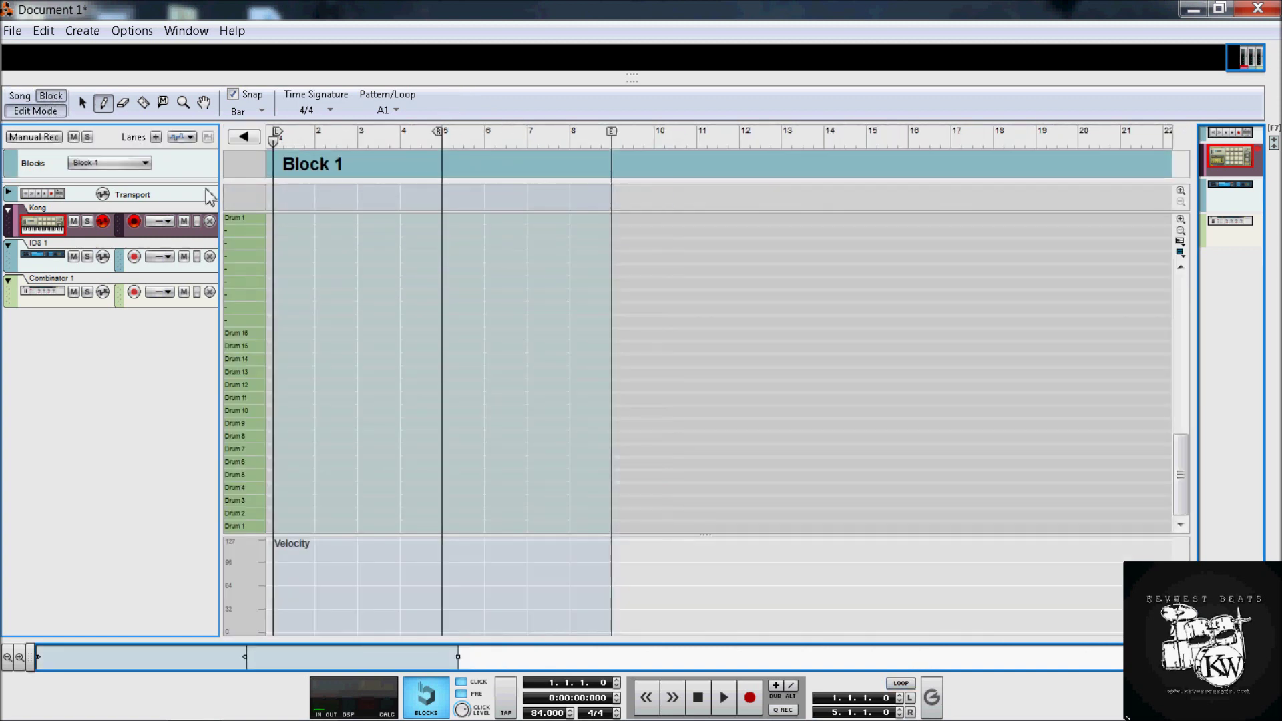
Draw Kong notes: Drum 15 at bar 3, Drum 7 at bar 4, long Drum 5, short Drum 2 and Drum 1.
{"action": "mouse_move", "coordinate": [306, 346]}
{"action": "left_mouse_down"}
{"action": "mouse_move", "coordinate": [367, 438]}
{"action": "mouse_move", "coordinate": [392, 442]}
{"action": "left_mouse_up"}
{"action": "left_click", "coordinate": [408, 449]}
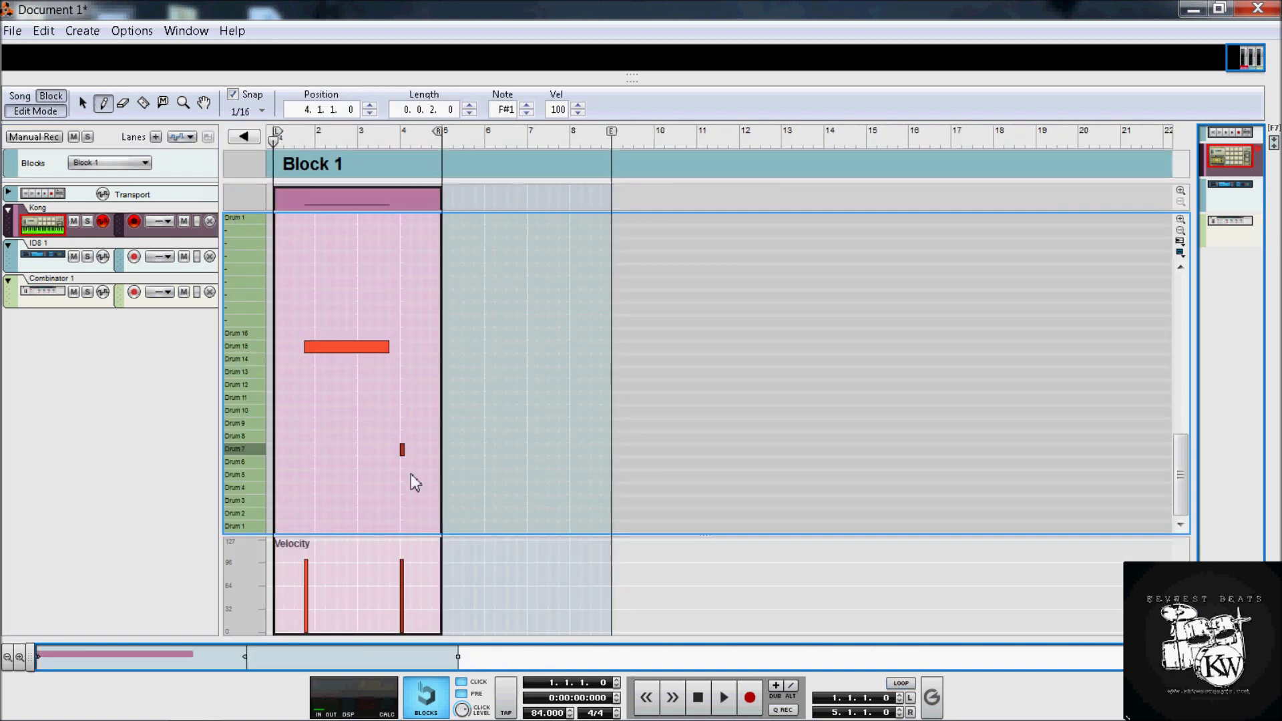
{"action": "mouse_move", "coordinate": [318, 475]}
{"action": "left_mouse_down"}
{"action": "mouse_move", "coordinate": [423, 495]}
{"action": "mouse_move", "coordinate": [470, 478]}
{"action": "left_mouse_up"}
{"action": "left_click", "coordinate": [473, 514]}
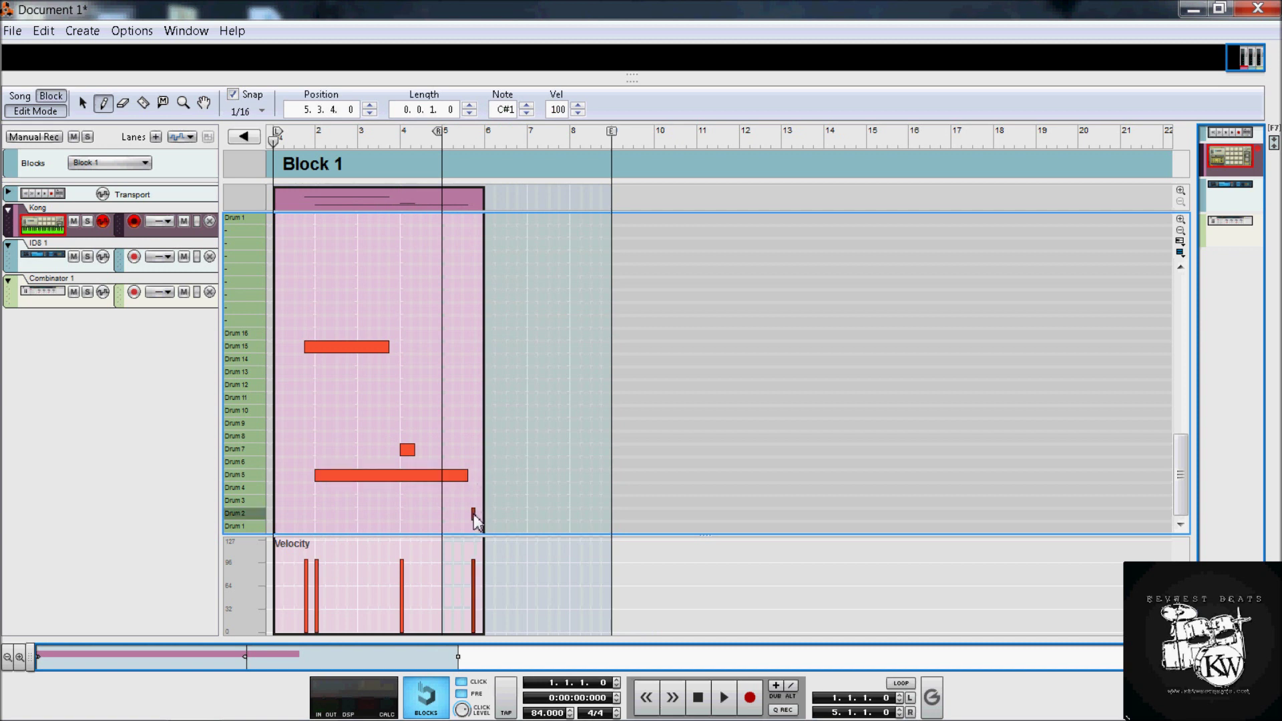
{"action": "left_click", "coordinate": [359, 526]}
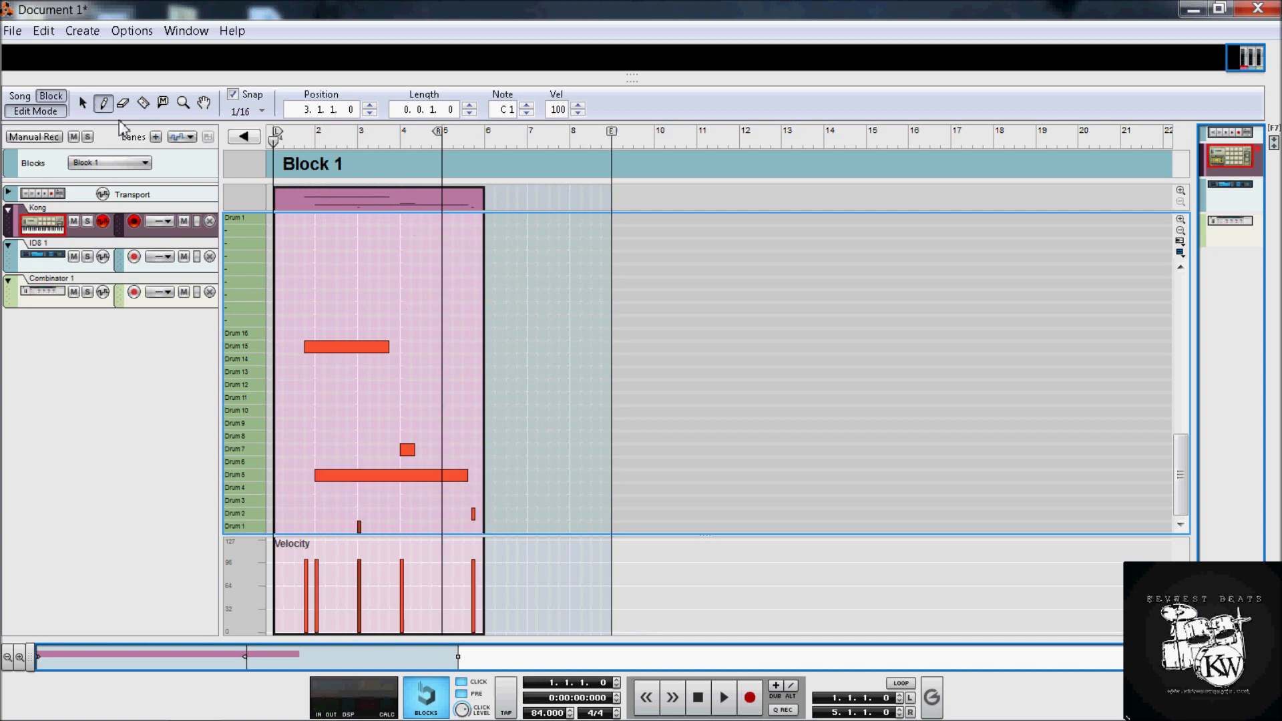
{"action": "left_click", "coordinate": [118, 165]}
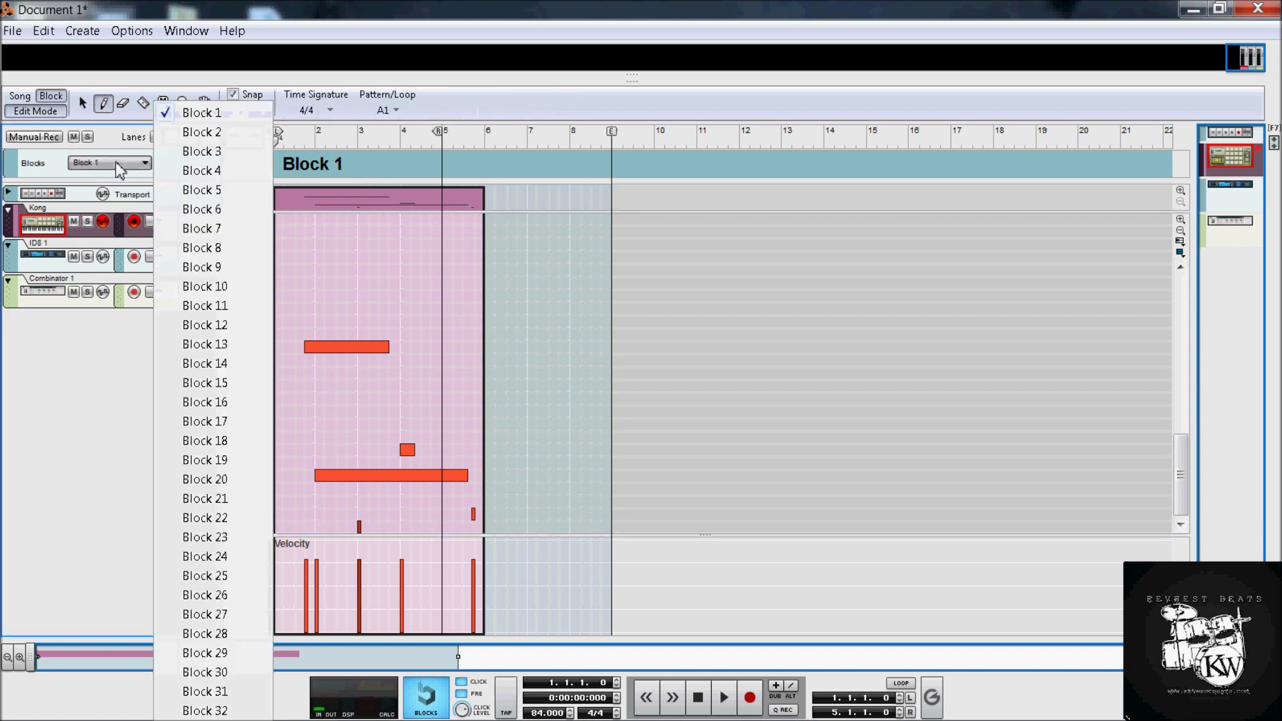
In Block 2, pencil Kong notes on Drum 16, Drum 10, a long Drum 5 and Drum 14, then return to Song view.
{"action": "left_click", "coordinate": [194, 133]}
{"action": "left_click", "coordinate": [314, 231]}
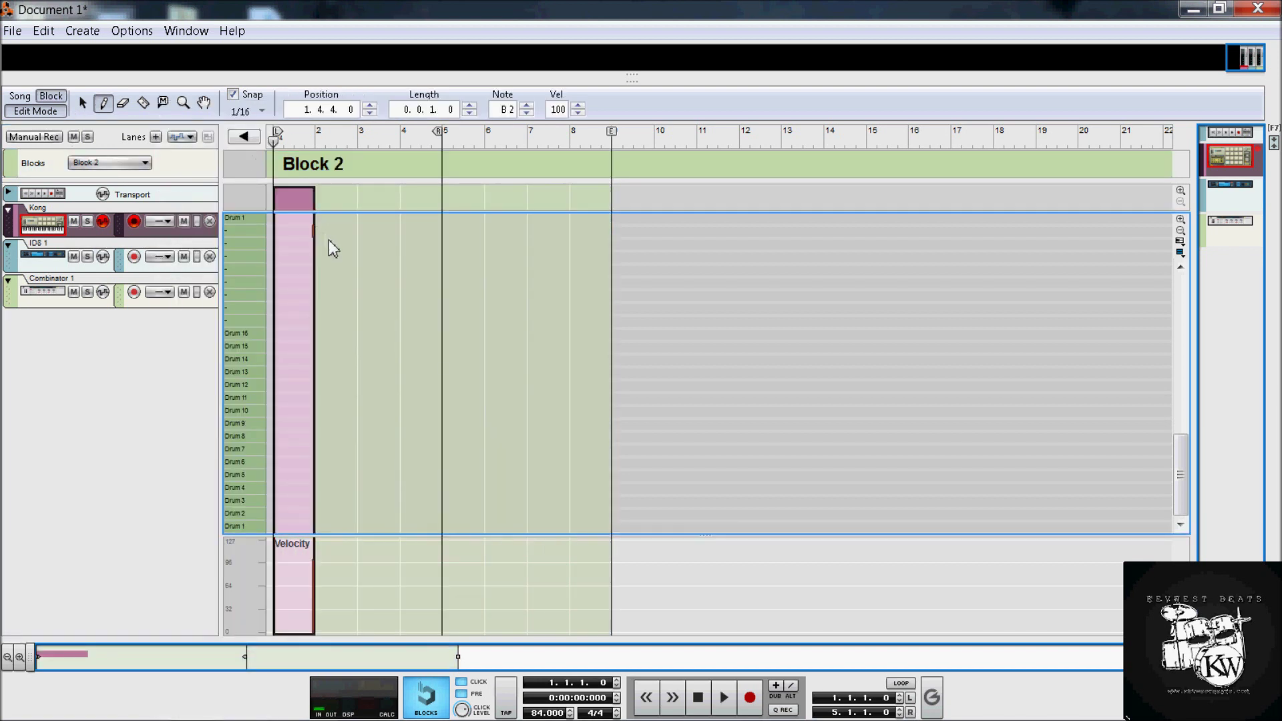
{"action": "left_click", "coordinate": [421, 334]}
{"action": "left_click", "coordinate": [354, 410]}
{"action": "mouse_move", "coordinate": [344, 477]}
{"action": "left_mouse_down"}
{"action": "mouse_move", "coordinate": [501, 449]}
{"action": "mouse_move", "coordinate": [527, 458]}
{"action": "left_mouse_up"}
{"action": "left_click", "coordinate": [579, 360]}
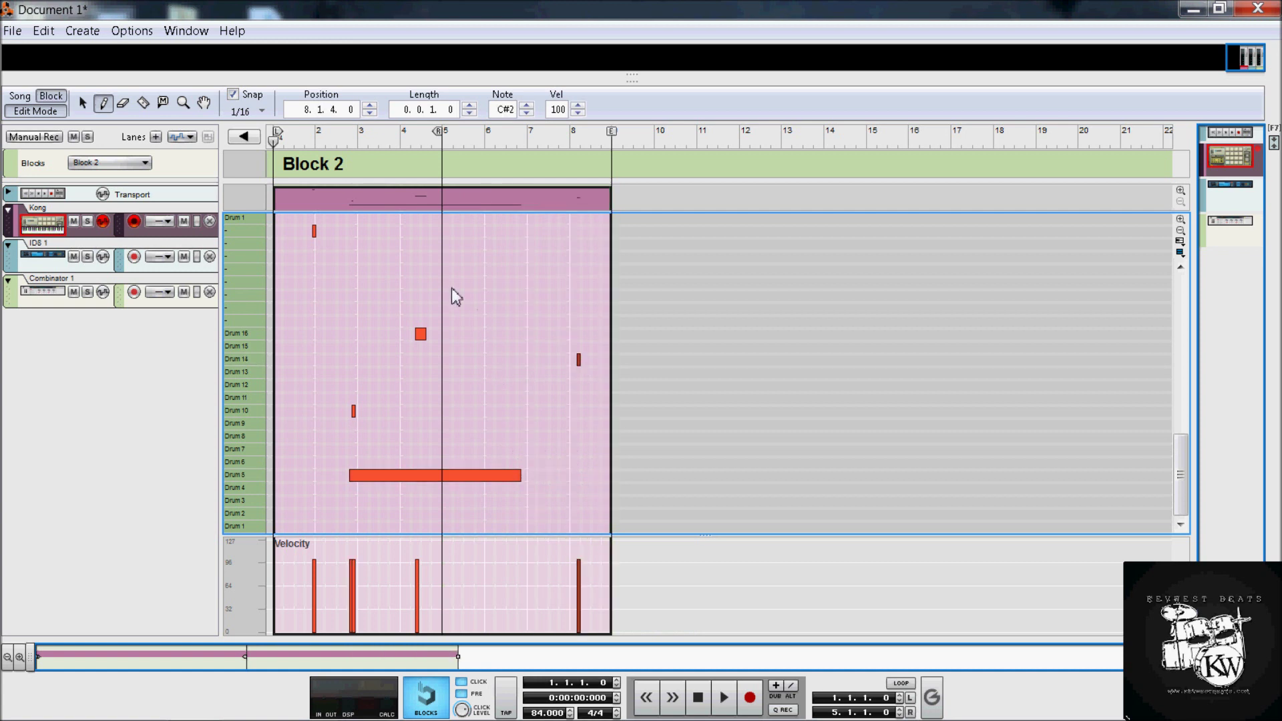
{"action": "left_click", "coordinate": [19, 96]}
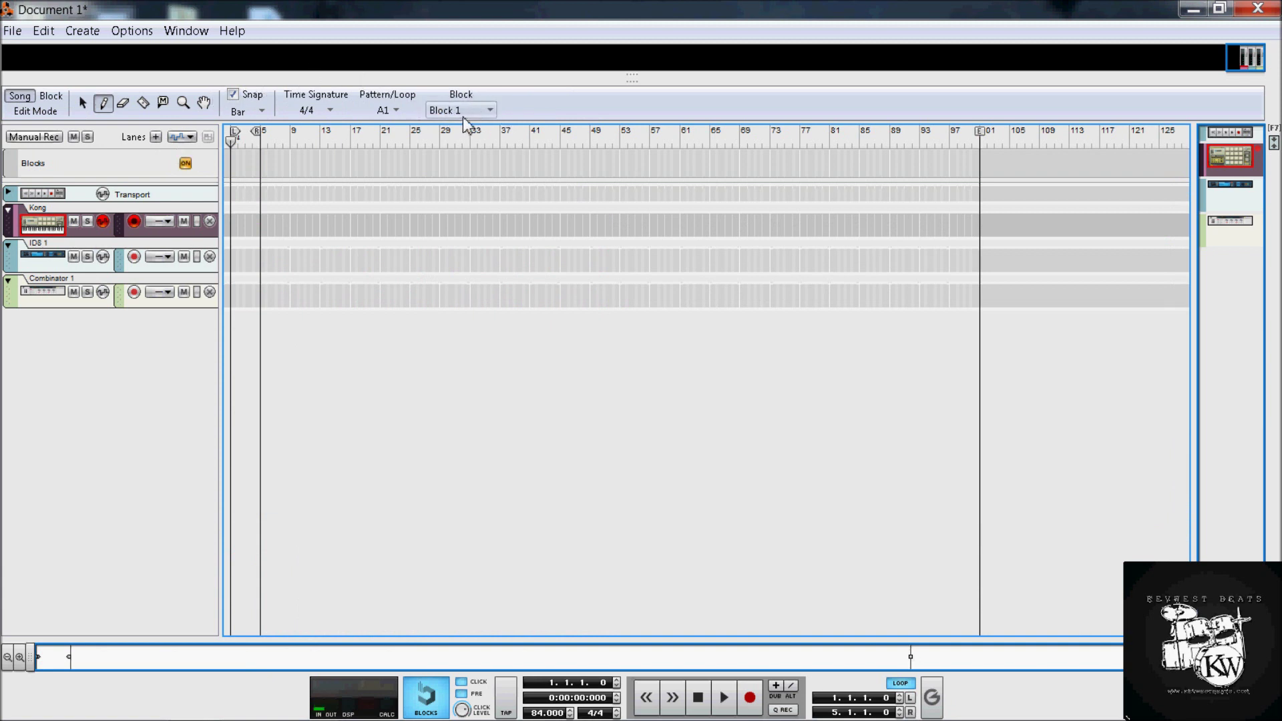
{"action": "left_click", "coordinate": [384, 111]}
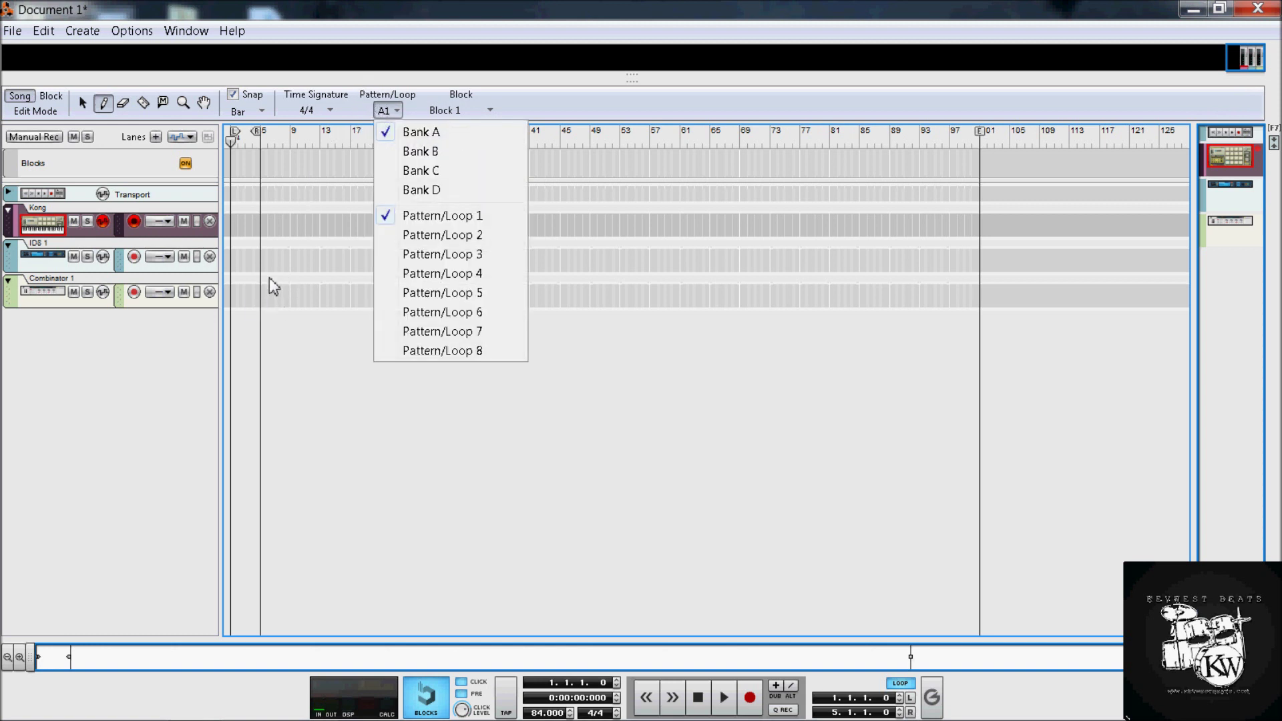
Draw Block 1 at the song start, then Block 2 after it stretched to around bar 45.
{"action": "left_click", "coordinate": [329, 47]}
{"action": "left_click_drag", "start_coordinate": [237, 168], "coordinate": [303, 171]}
{"action": "left_click", "coordinate": [462, 112]}
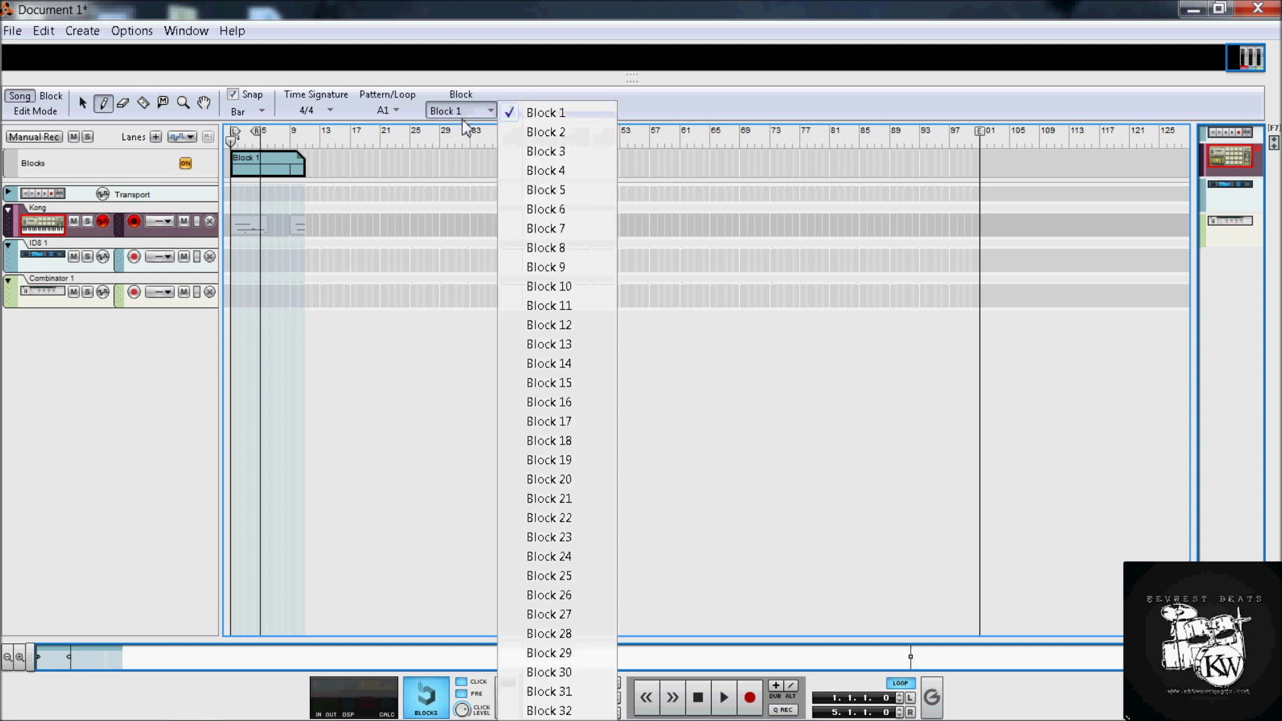
{"action": "left_click", "coordinate": [519, 133]}
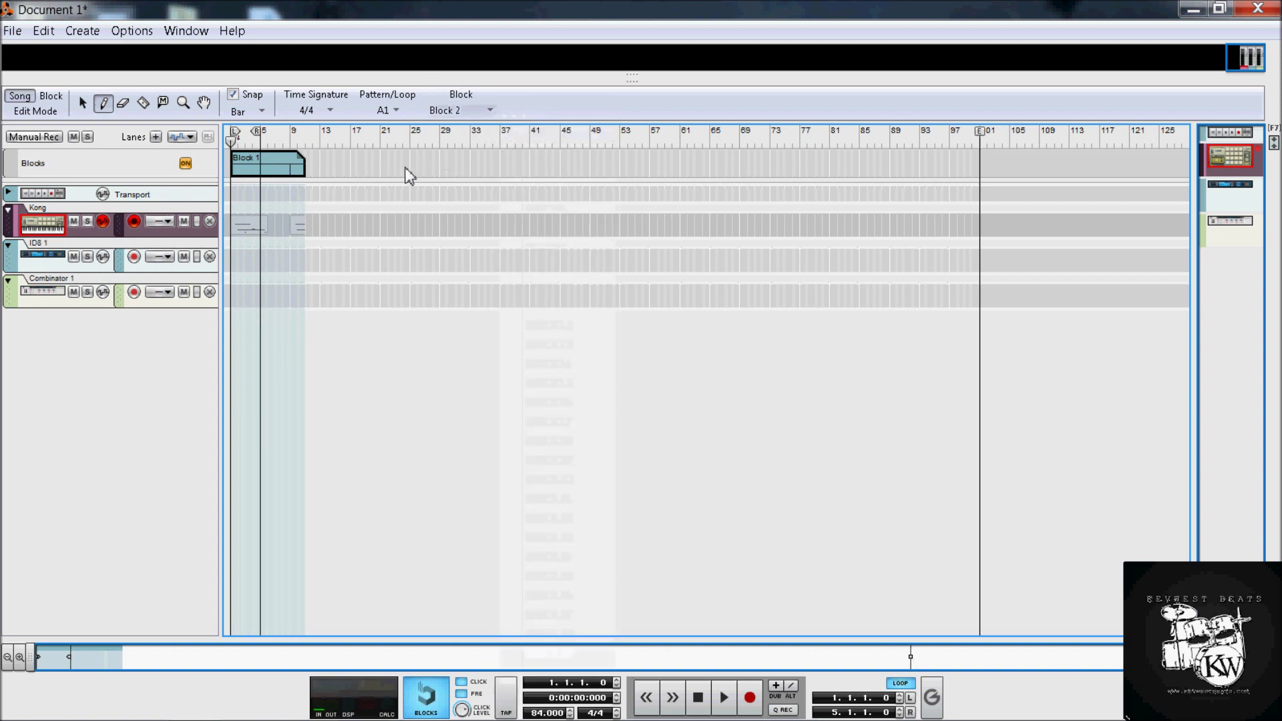
{"action": "left_click", "coordinate": [317, 165]}
{"action": "left_click_drag", "start_coordinate": [318, 172], "coordinate": [581, 201]}
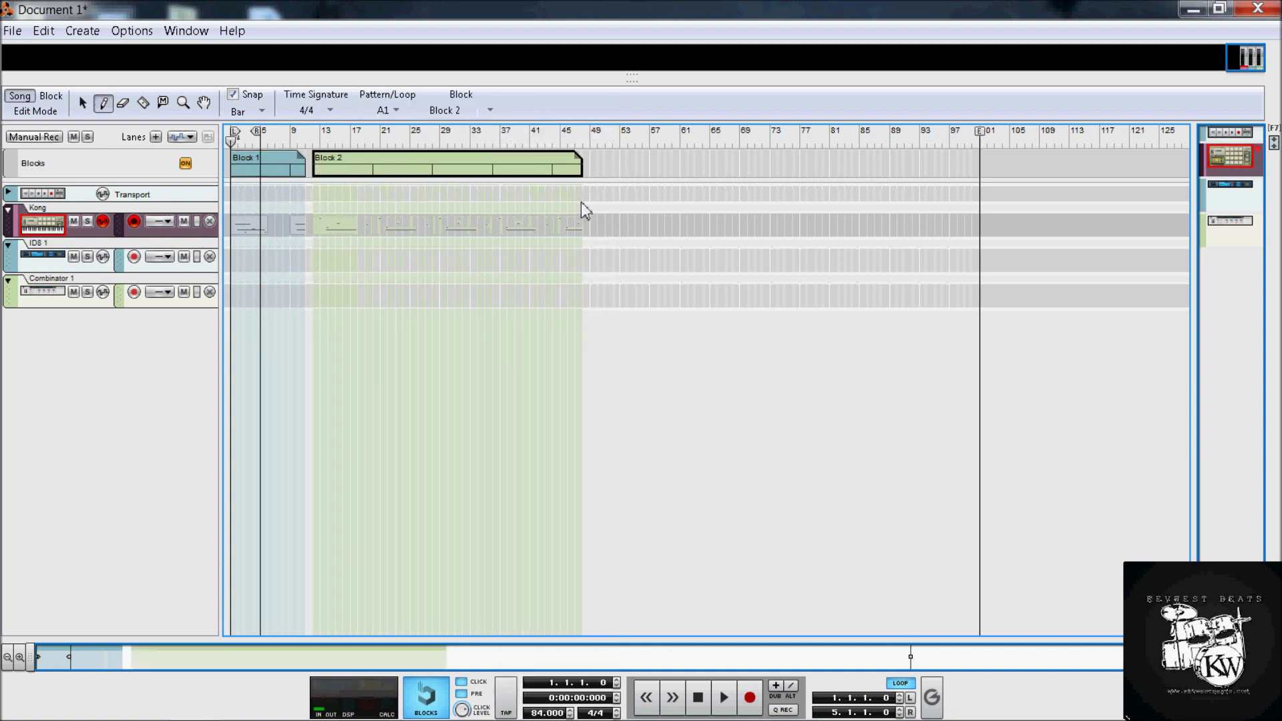
{"action": "left_click", "coordinate": [498, 115]}
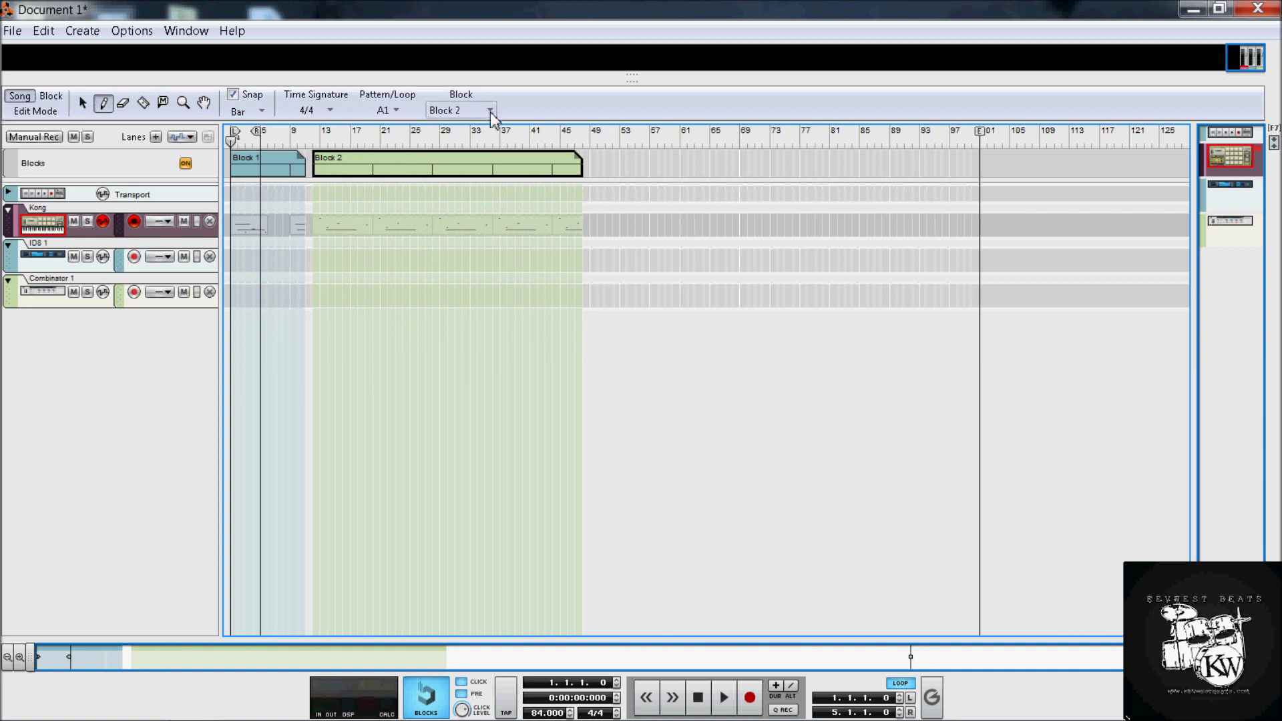
{"action": "left_click", "coordinate": [523, 120]}
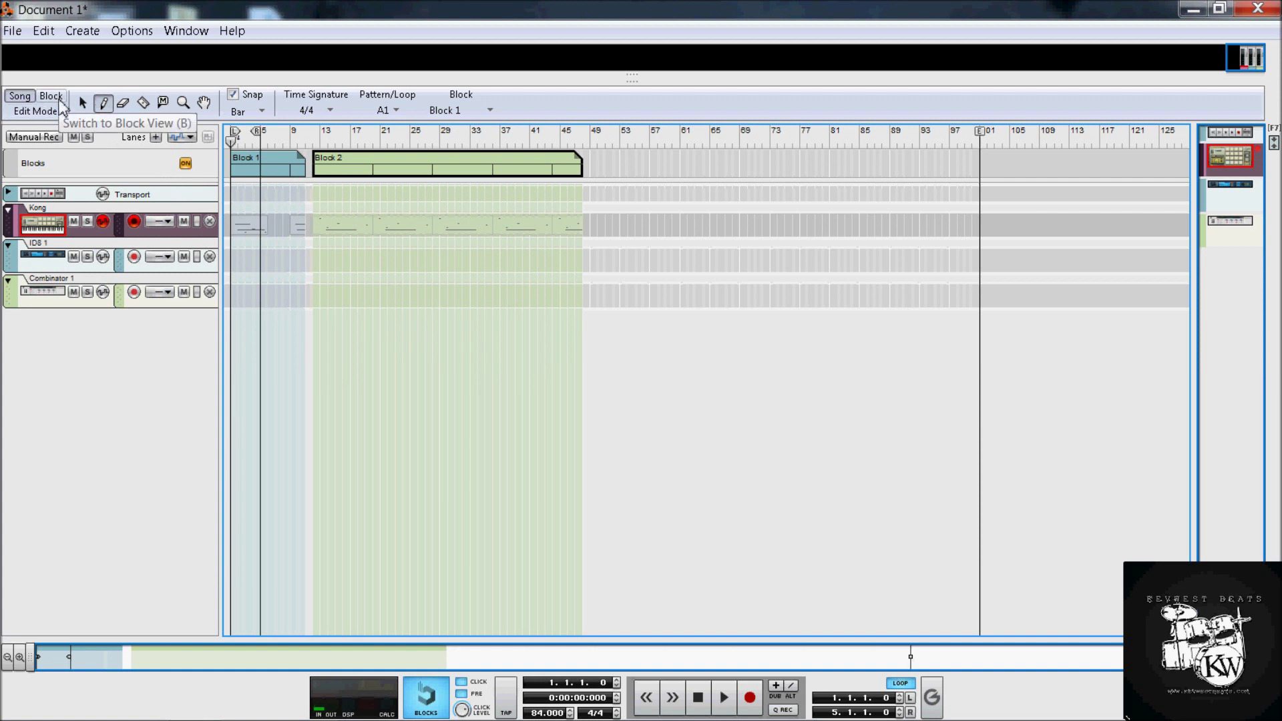
Switch to Block view and display the rack with Kong, ID8 1 and Combinator 1.
{"action": "left_click", "coordinate": [59, 100]}
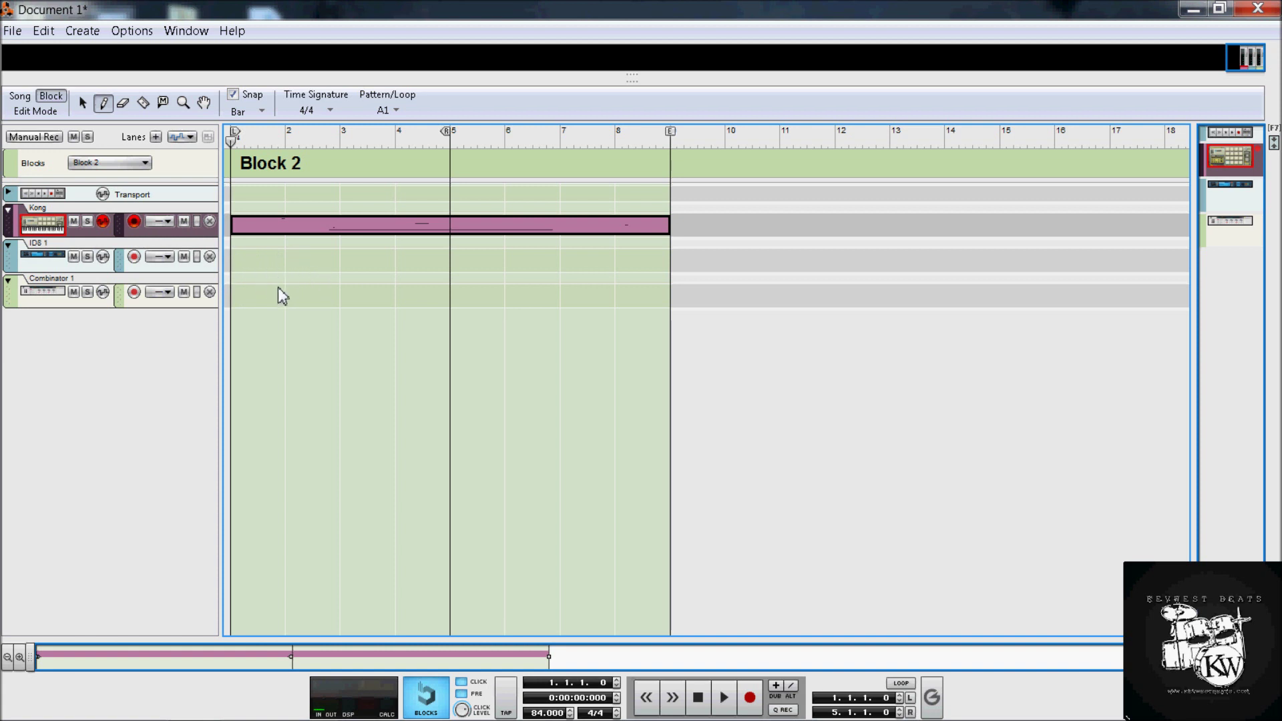
{"action": "key", "text": "F6"}
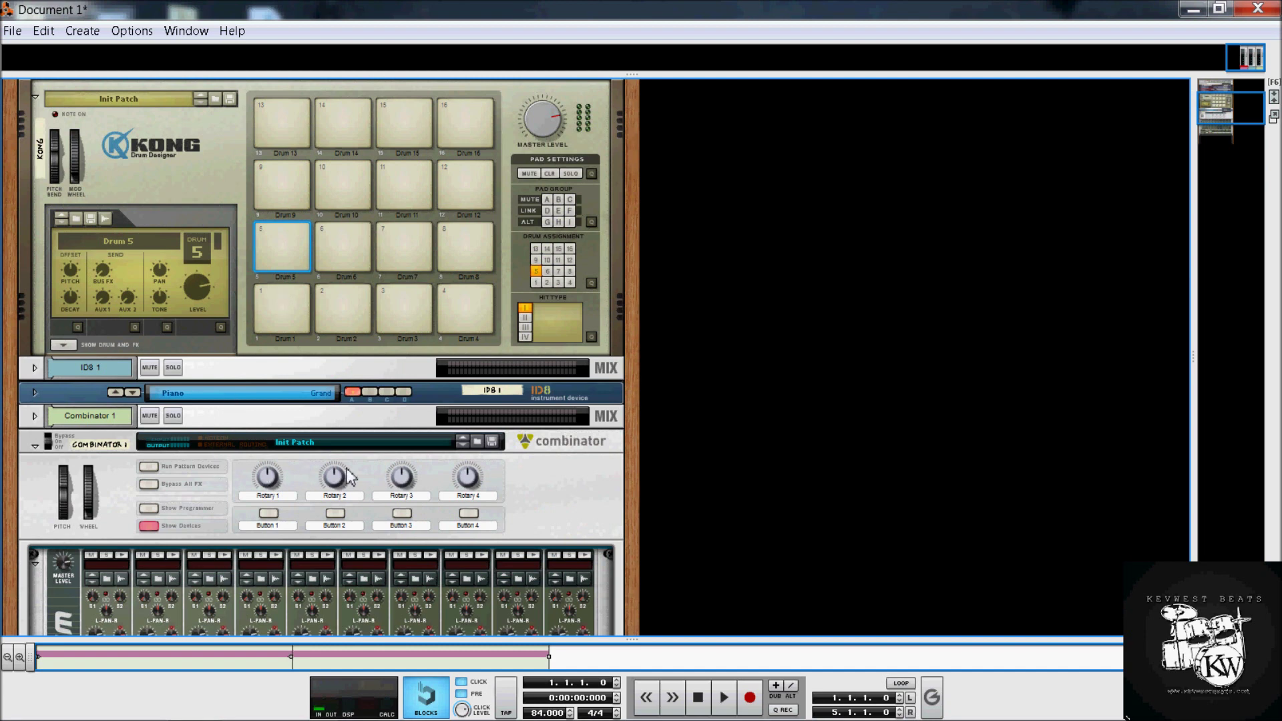
Scroll down to the Redrum and randomize its step pattern with Randomize Drum.
{"action": "scroll", "coordinate": [559, 490], "scroll_direction": "down", "scroll_amount": 5}
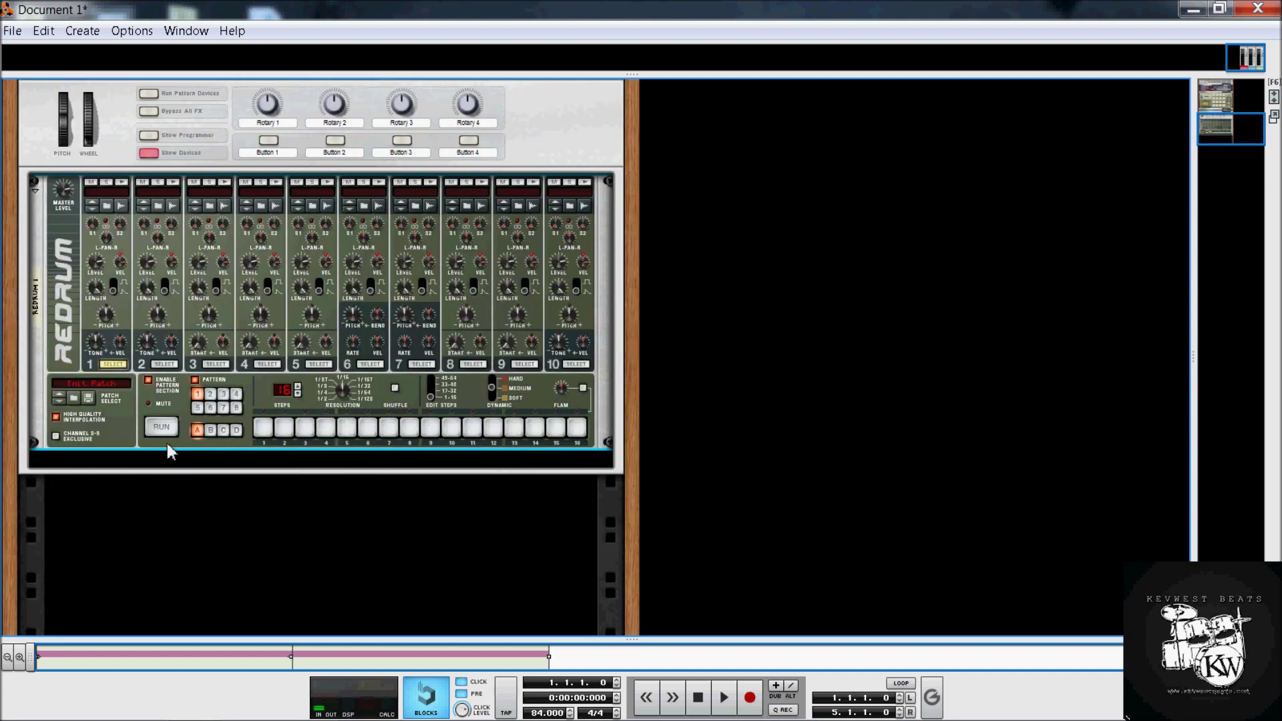
{"action": "right_click", "coordinate": [129, 419]}
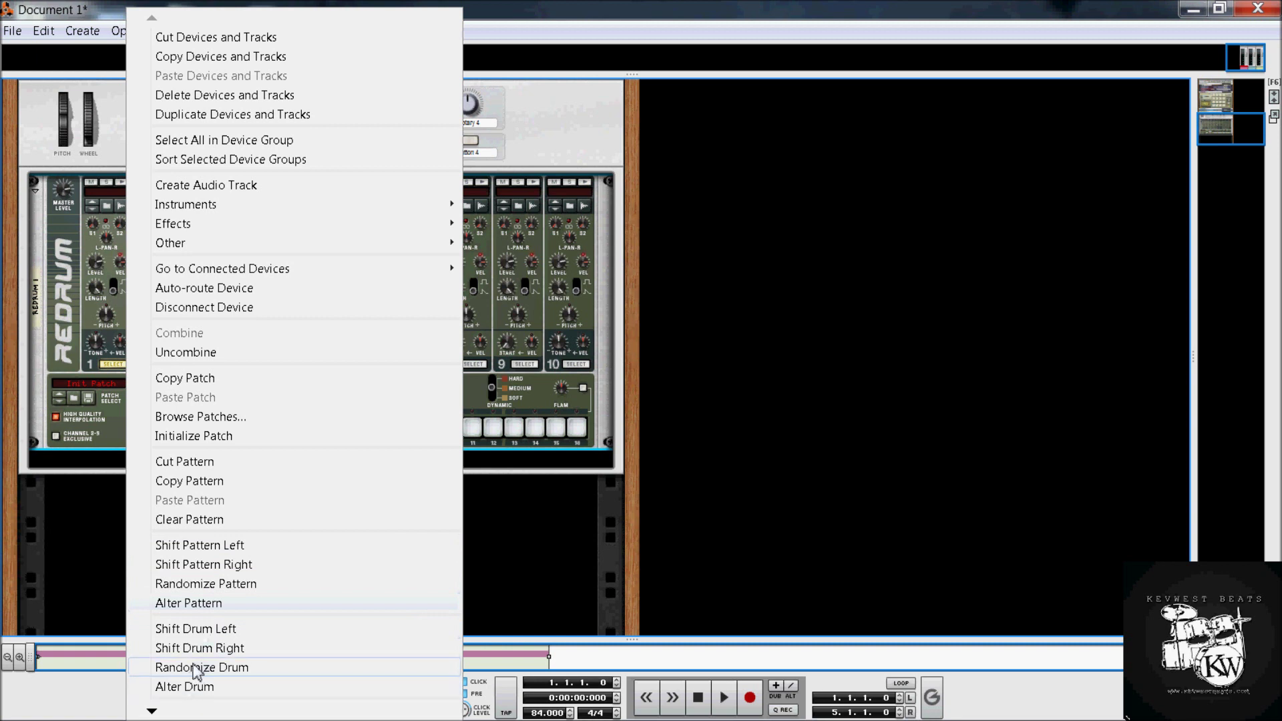
{"action": "mouse_move", "coordinate": [153, 709]}
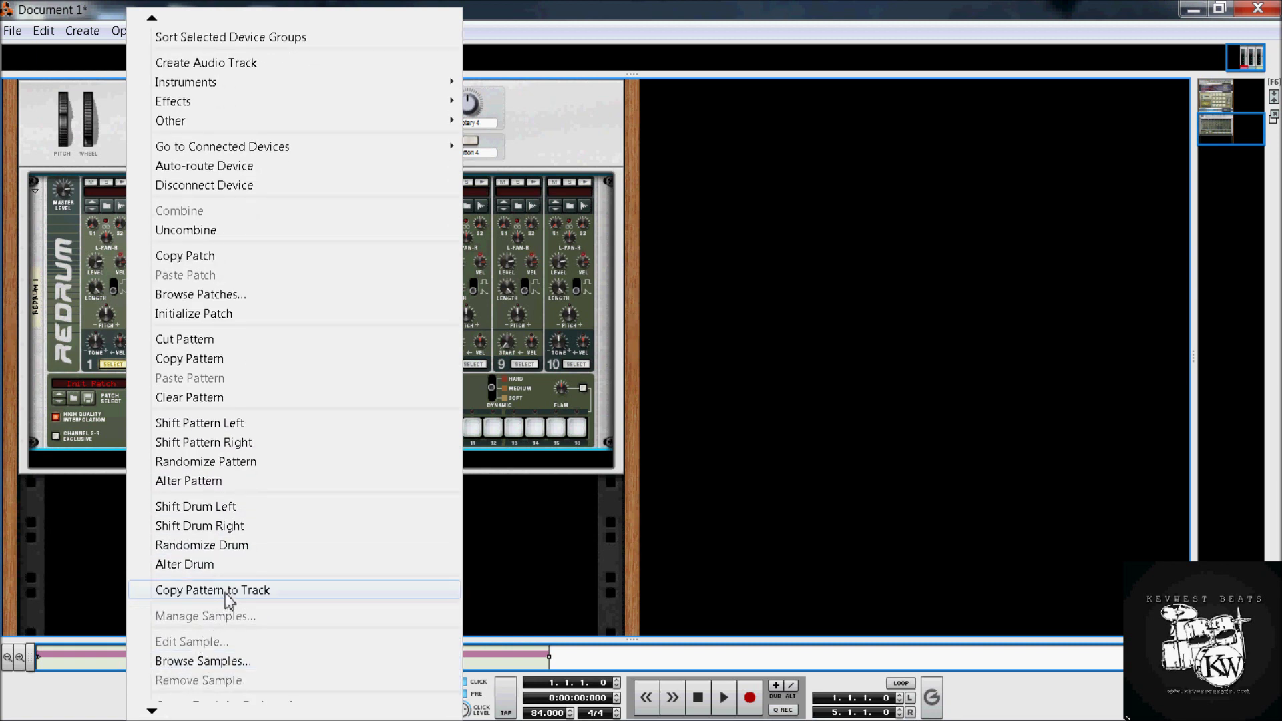
{"action": "left_click", "coordinate": [235, 546]}
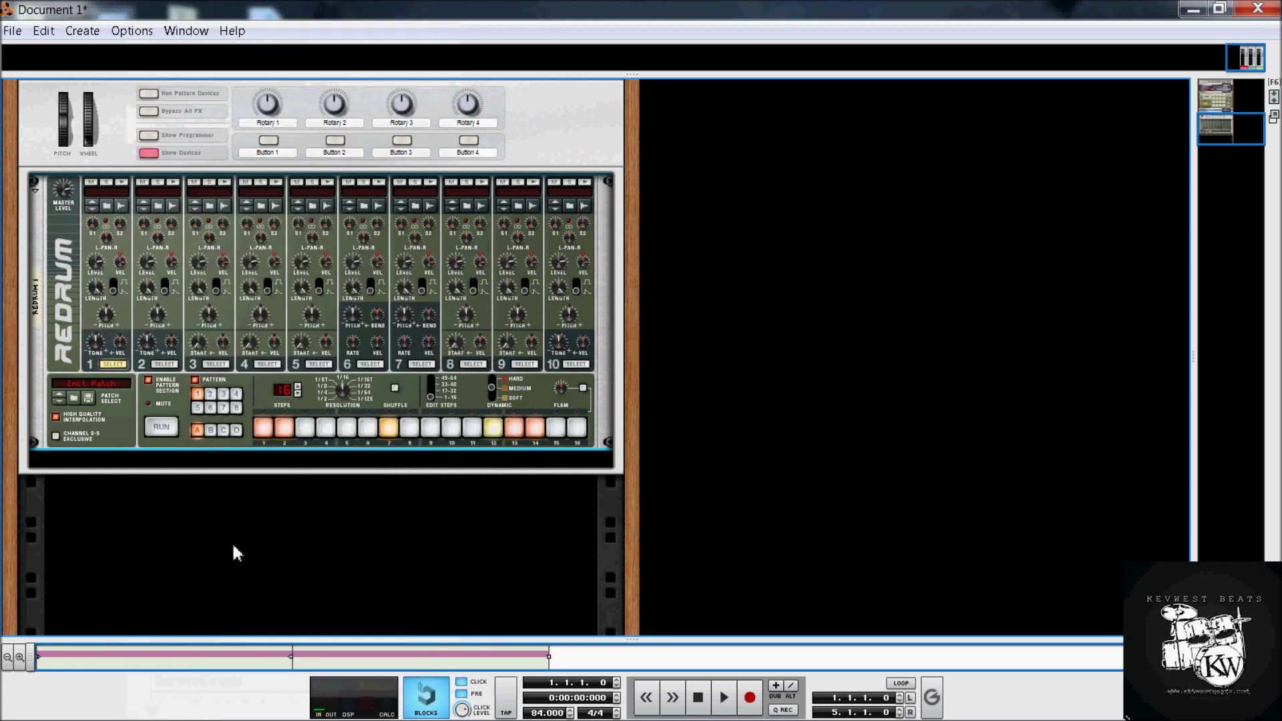
Copy the Redrum pattern onto its sequencer track as a bar 1–5 clip and view the sequencer.
{"action": "right_click", "coordinate": [129, 437]}
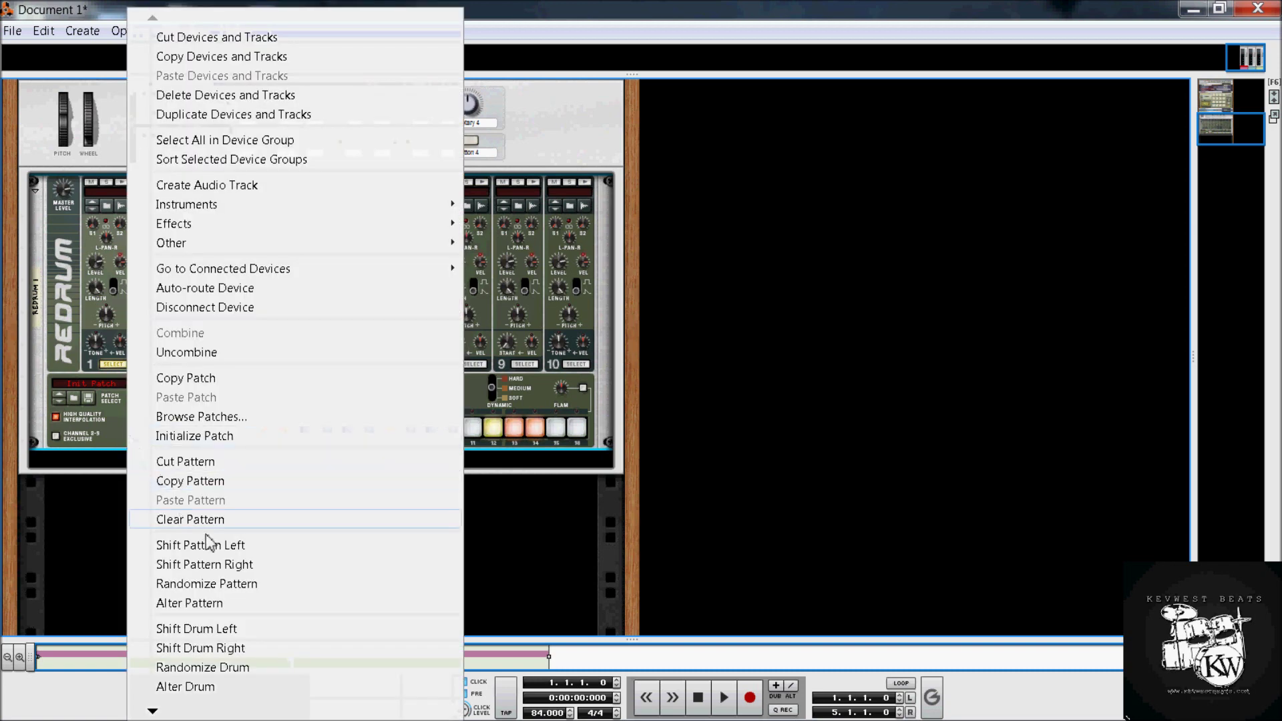
{"action": "mouse_move", "coordinate": [164, 711]}
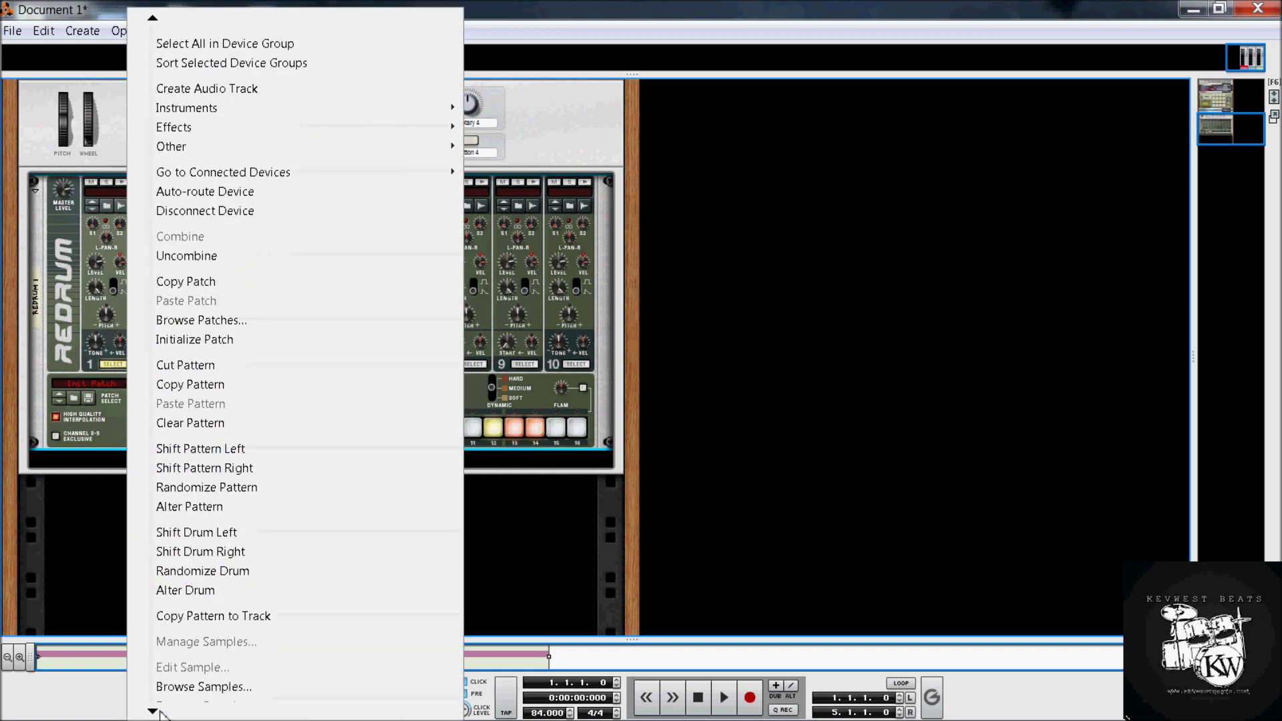
{"action": "left_click", "coordinate": [227, 591]}
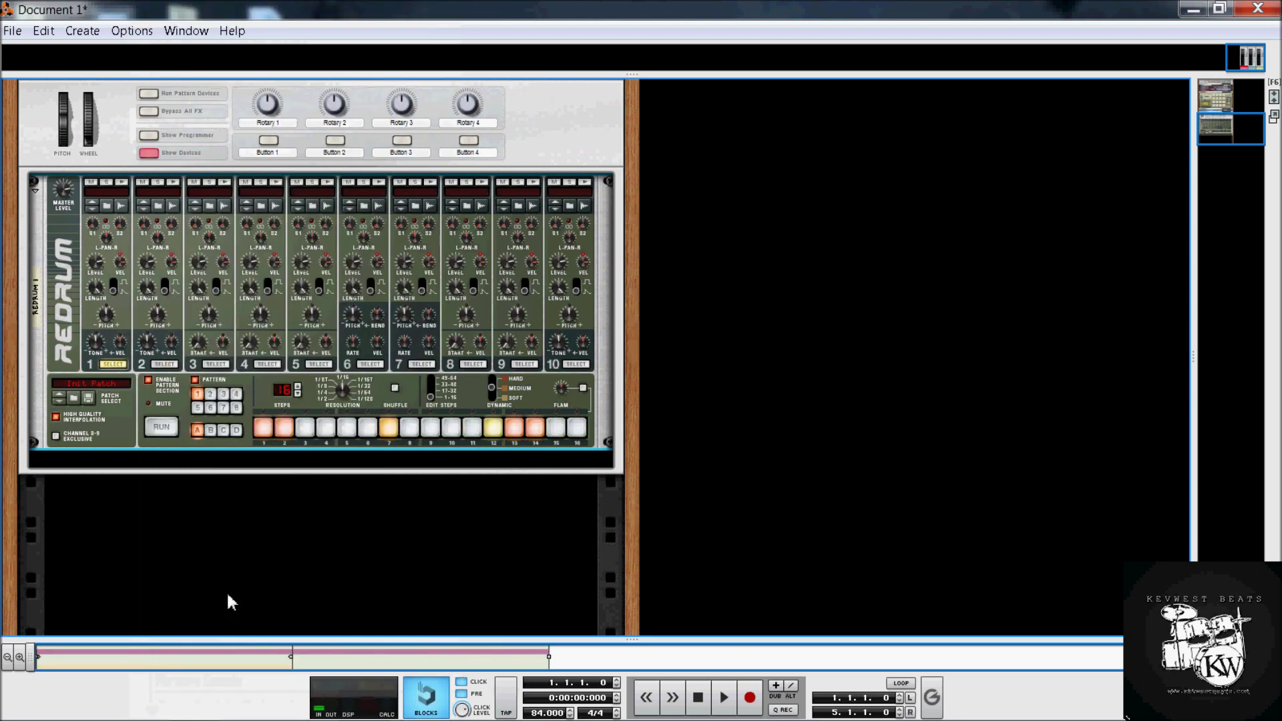
{"action": "key", "text": "F7"}
Expand the sequencer to inspect the new Redrum clip, then return to the rack.
{"action": "key", "text": "F6"}
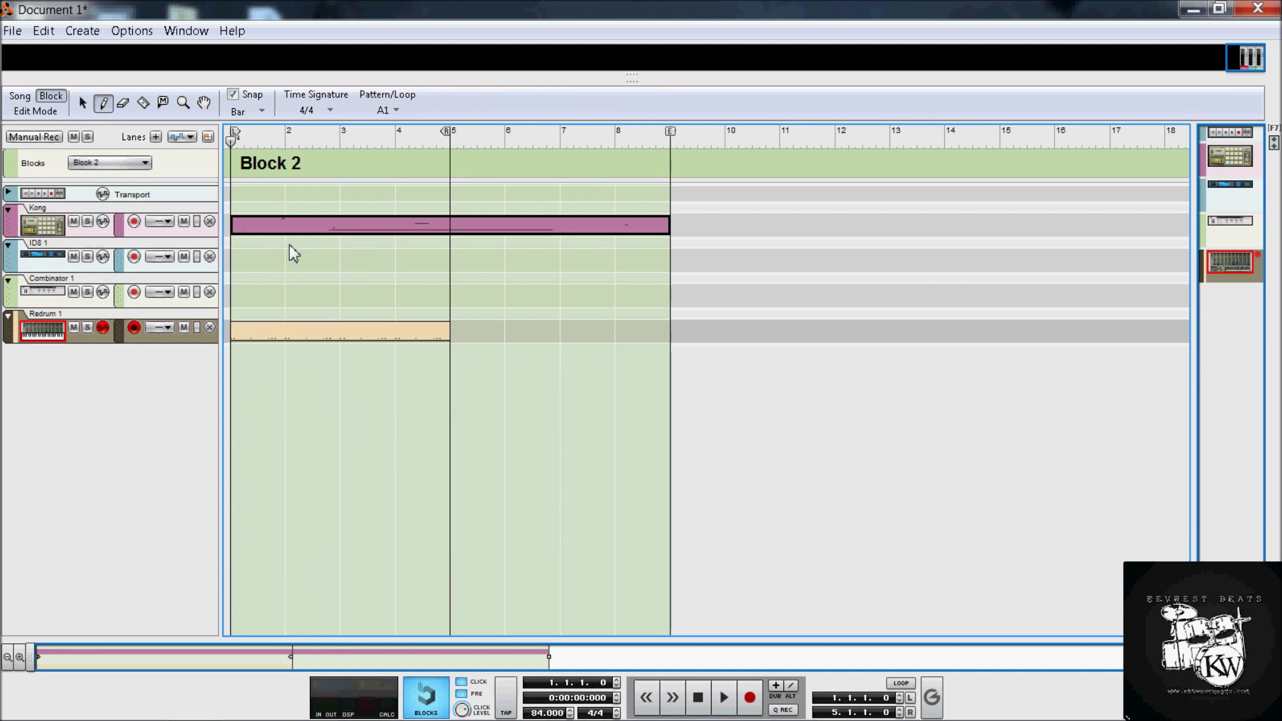
{"action": "key", "text": "F6"}
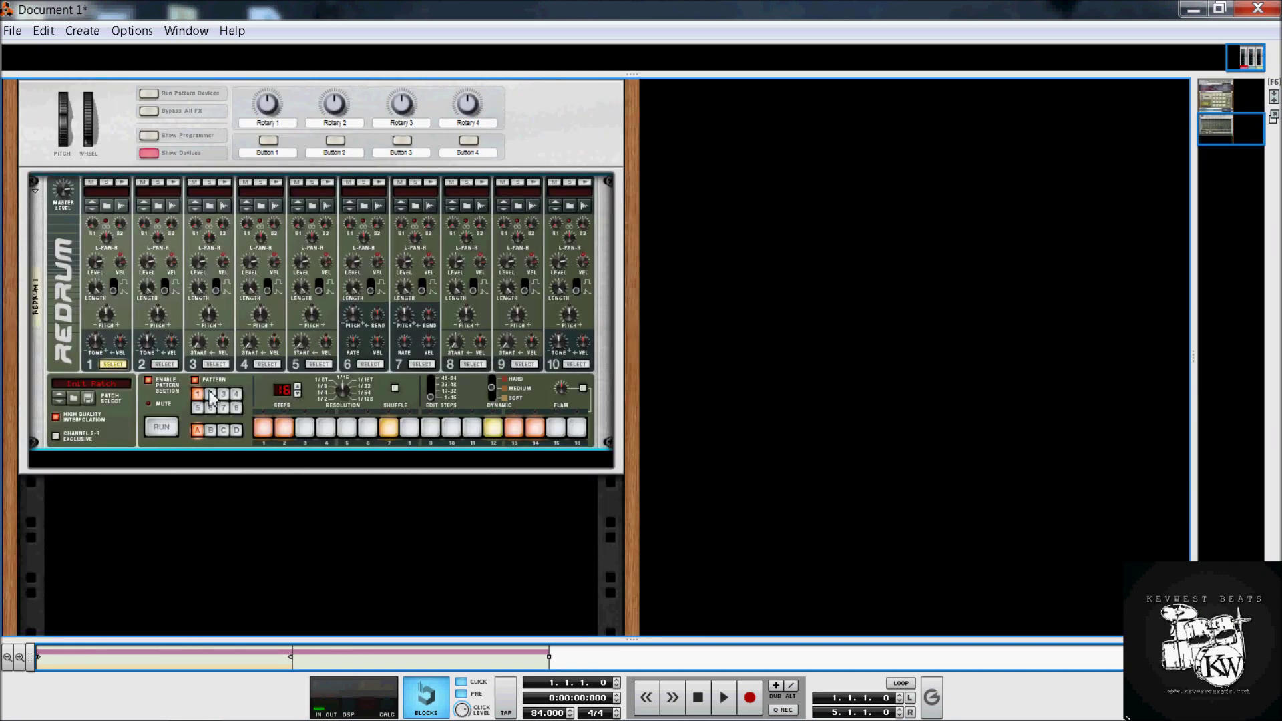
Dismiss the Redrum's pattern commands, leave its step pattern empty, and bring back the sequencer.
{"action": "right_click", "coordinate": [182, 403]}
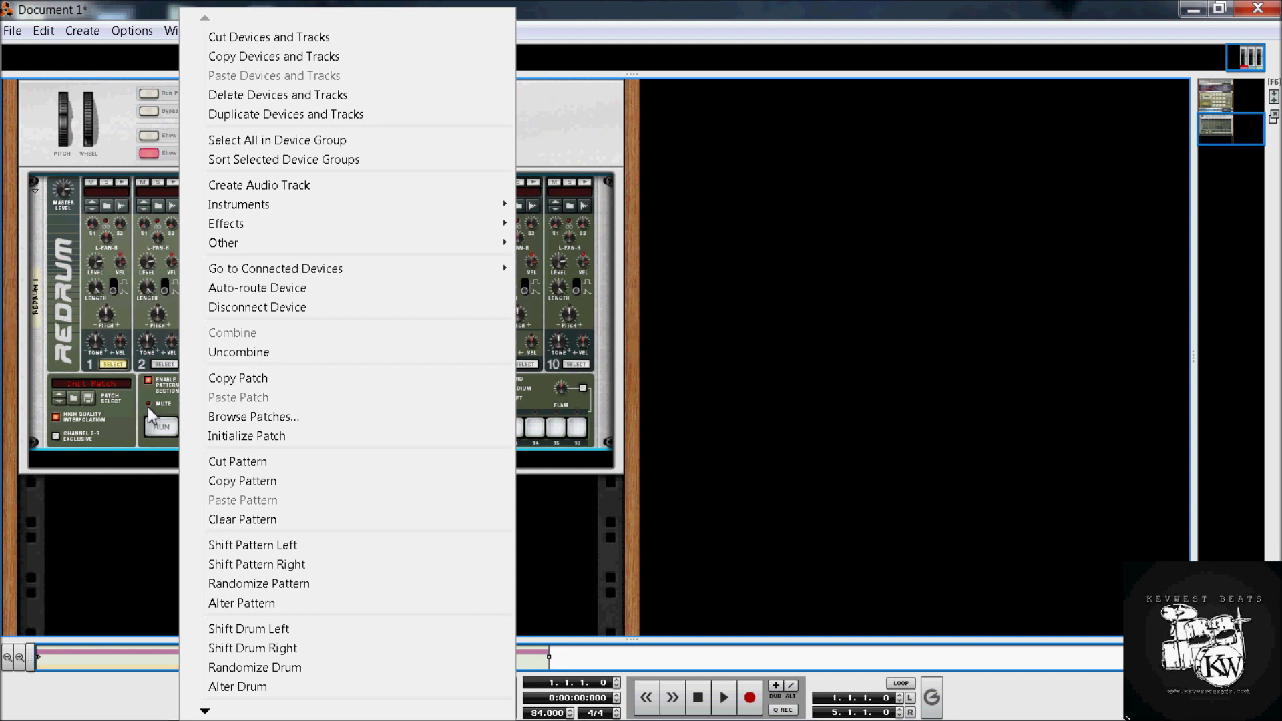
{"action": "left_click", "coordinate": [113, 487]}
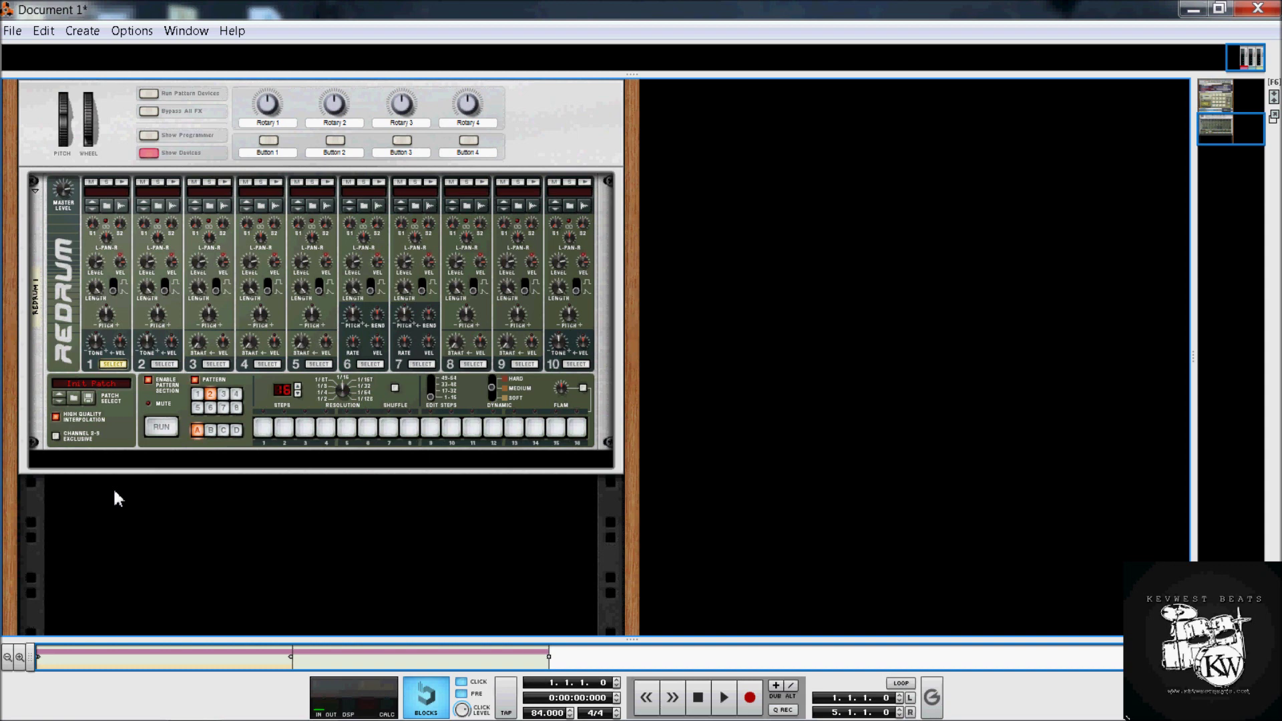
{"action": "key", "text": "F7"}
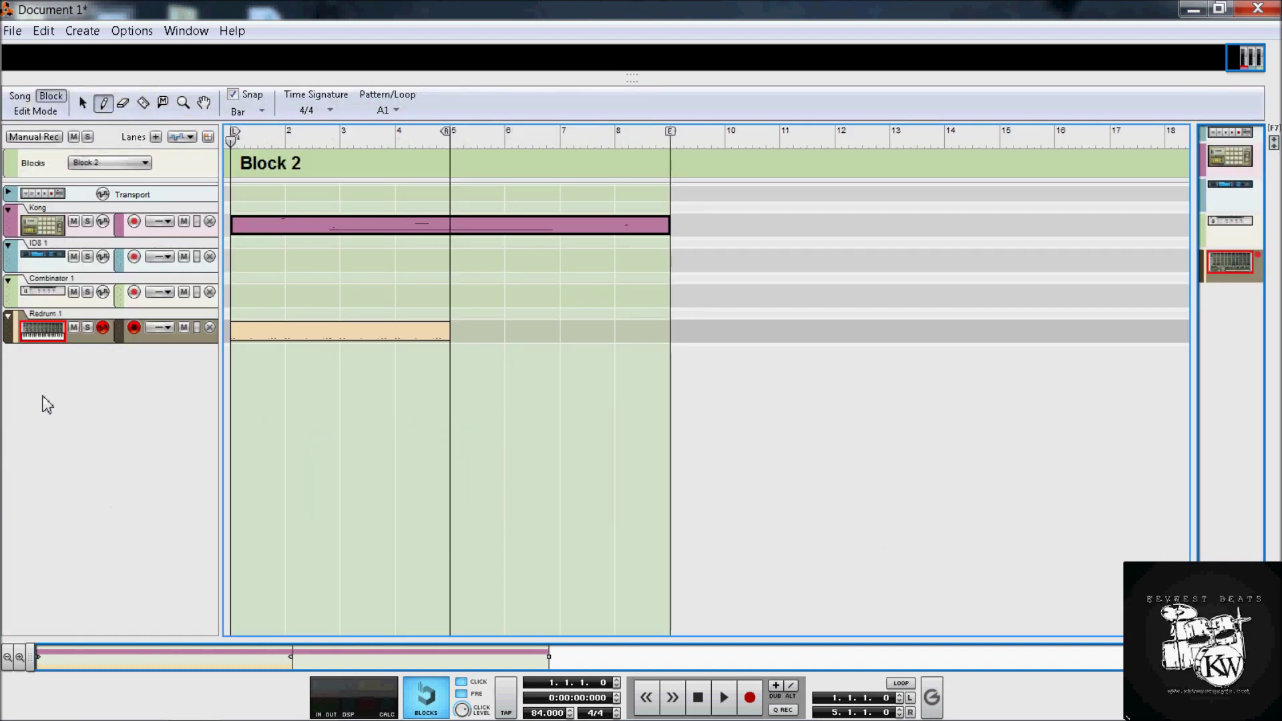
Switch to Song view and show the Redrum rack above the Block 1 and Block 2 arrangement.
{"action": "left_click", "coordinate": [11, 99]}
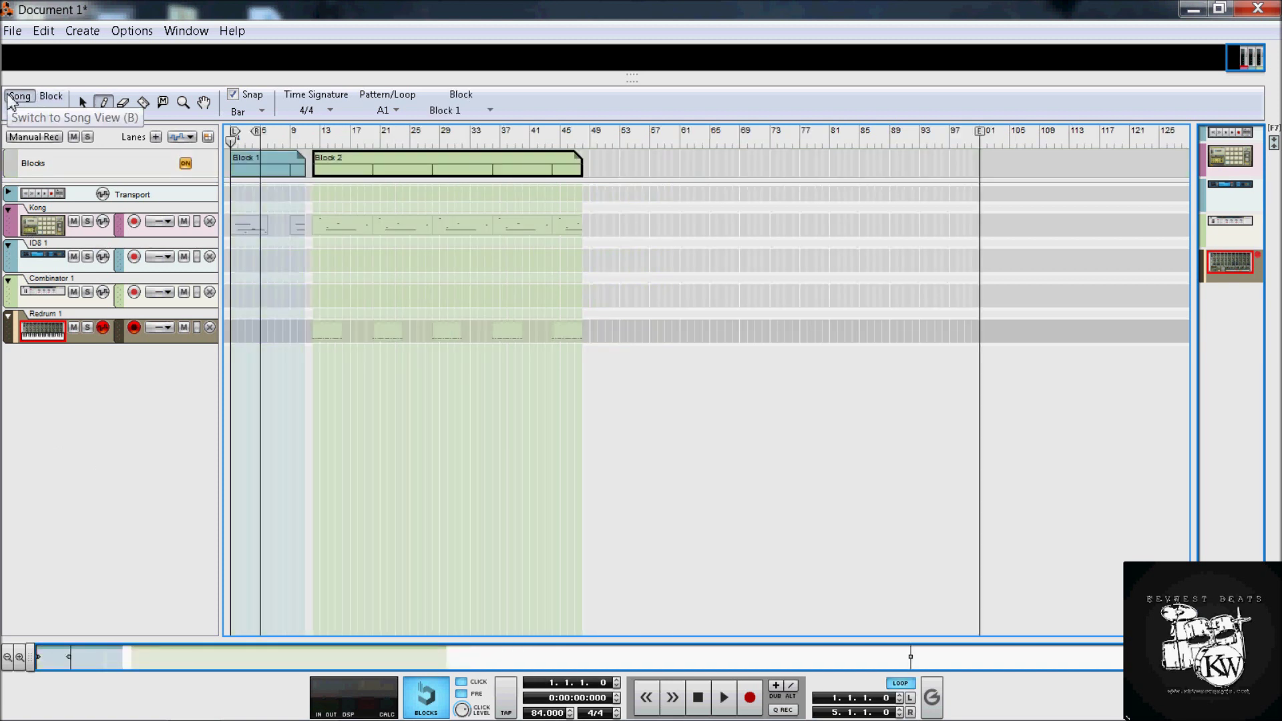
{"action": "key", "text": "F7"}
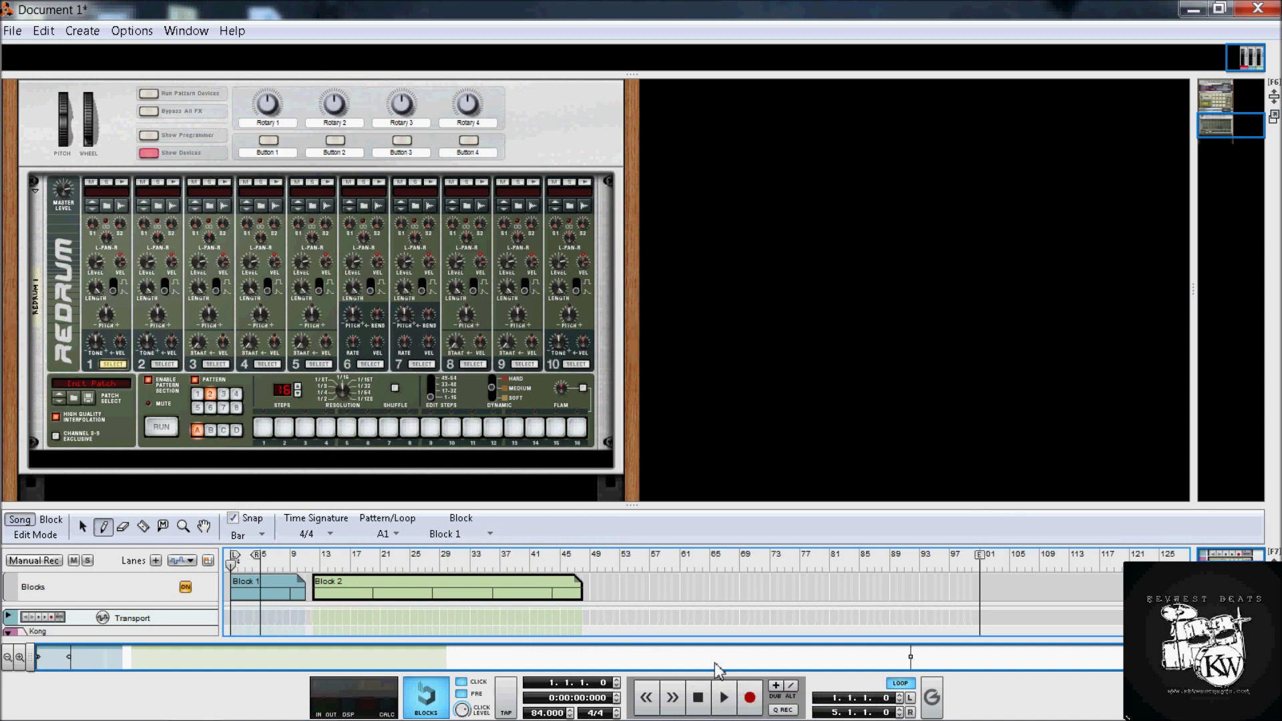
Arm the transport's record and start song playback from the beginning with Redrum running.
{"action": "left_click", "coordinate": [749, 697]}
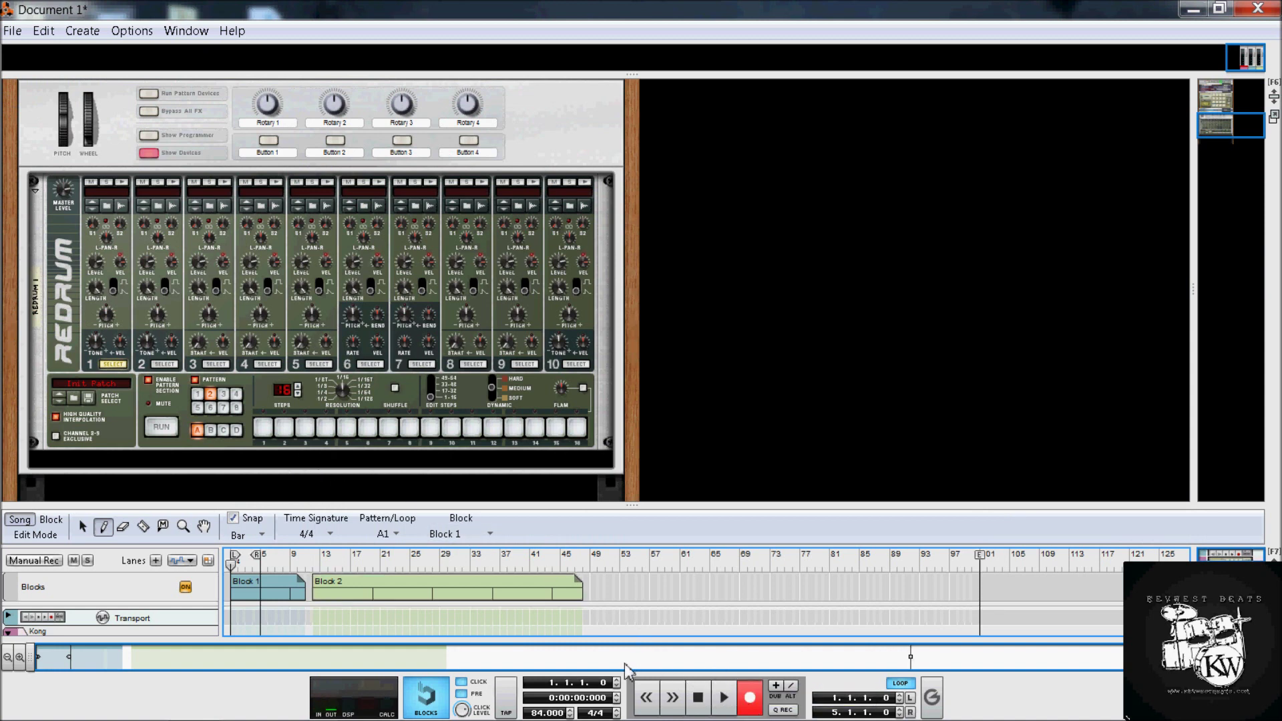
{"action": "key", "text": "space"}
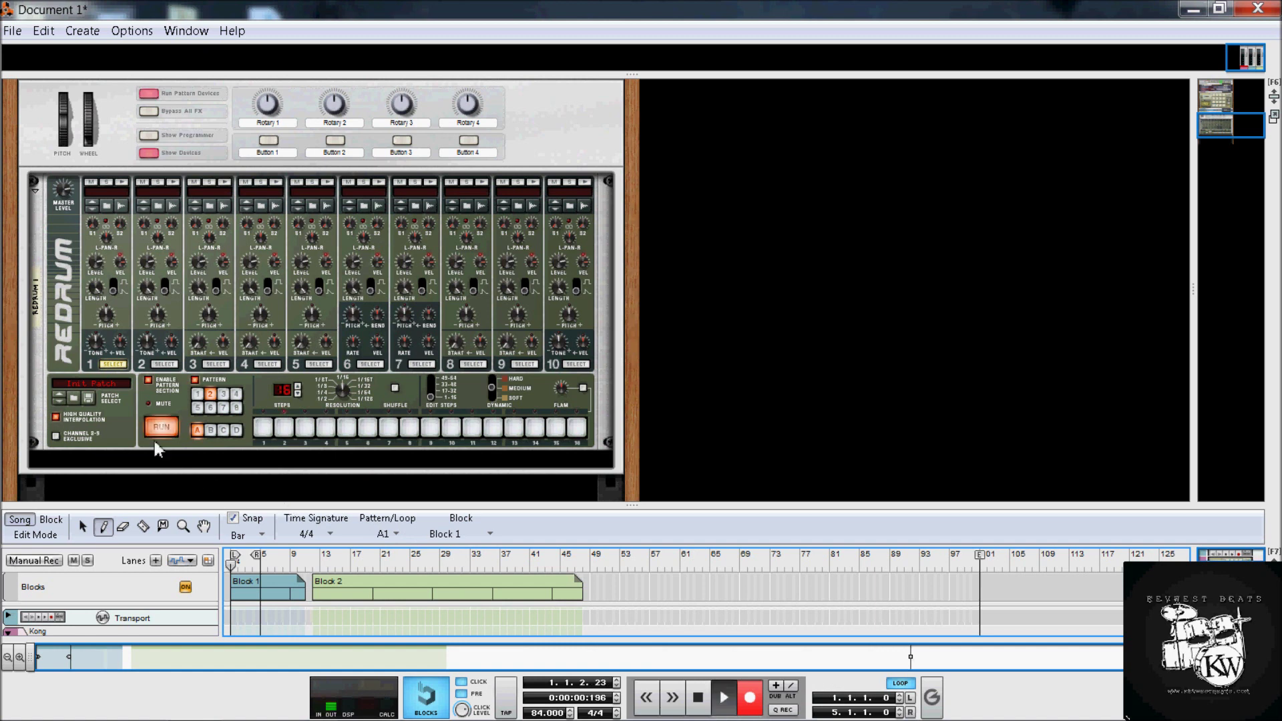